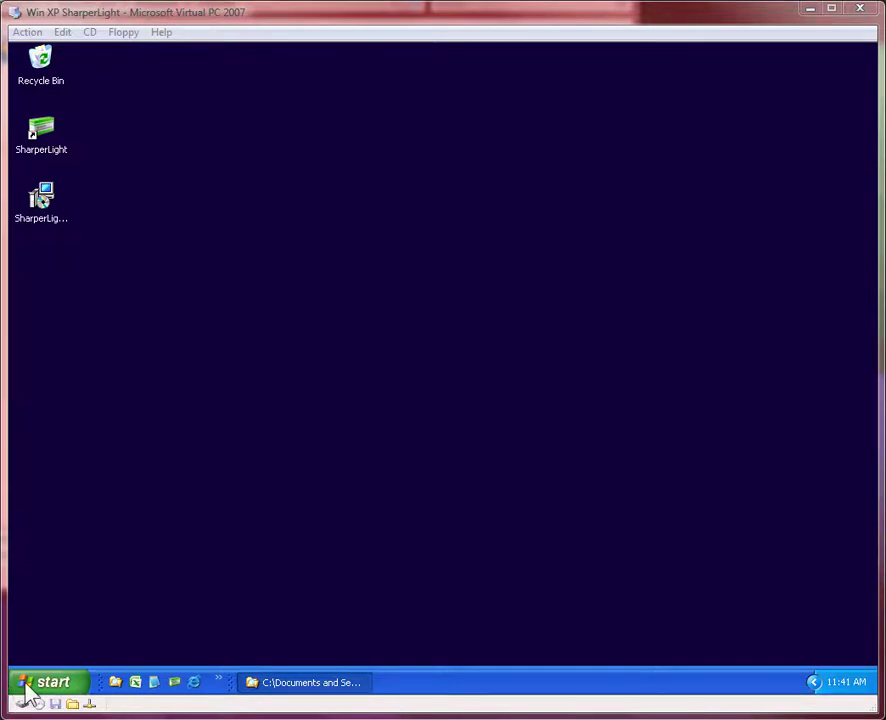
# Step: Launch the SharperLight Query tool from the Start menu's SharperLight program group
pyautogui.click(32, 686)
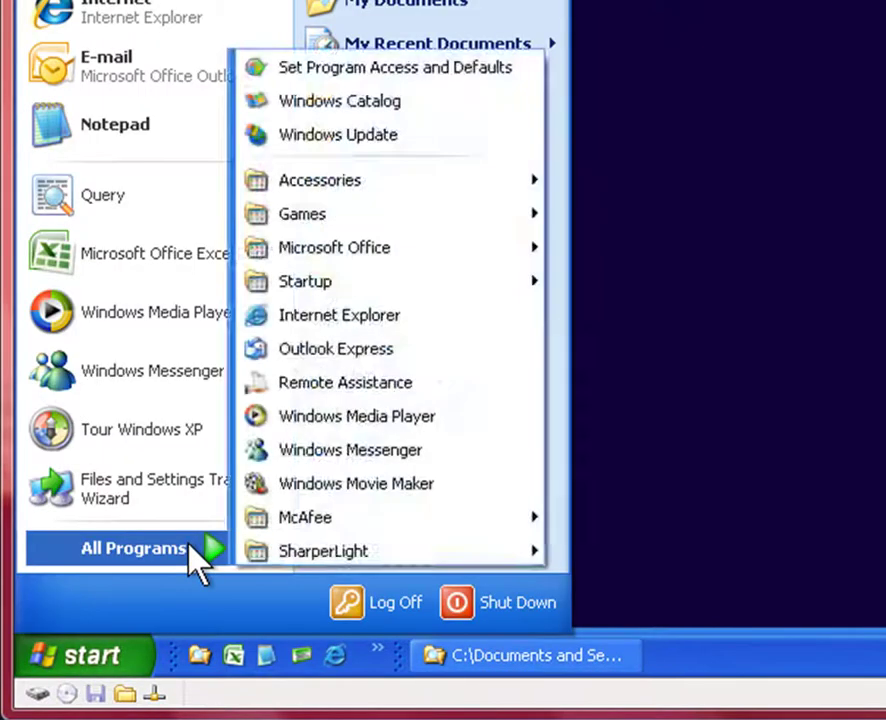
pyautogui.moveTo(253, 564)
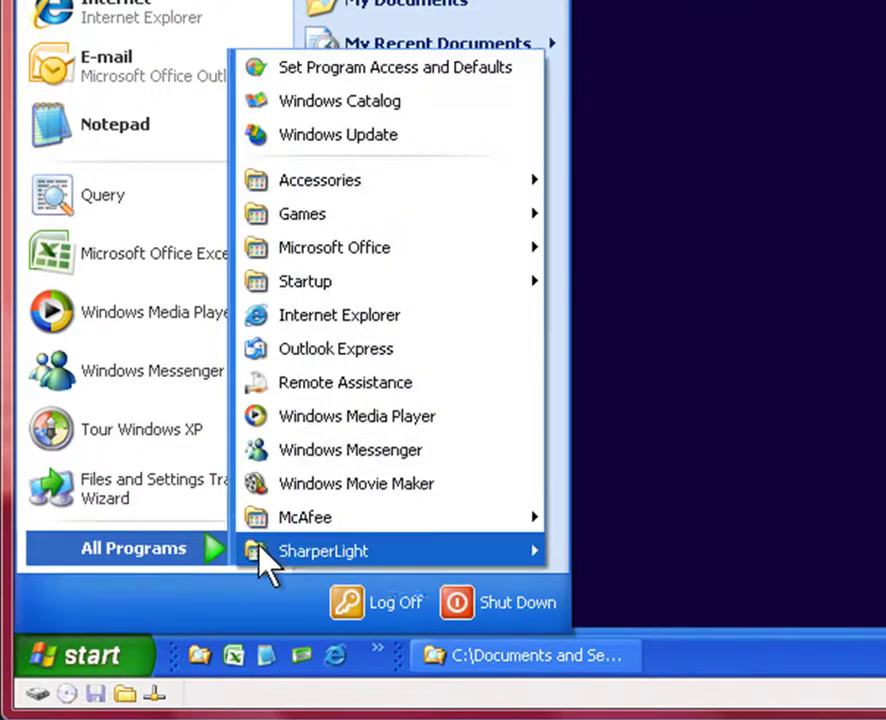
pyautogui.moveTo(425, 575)
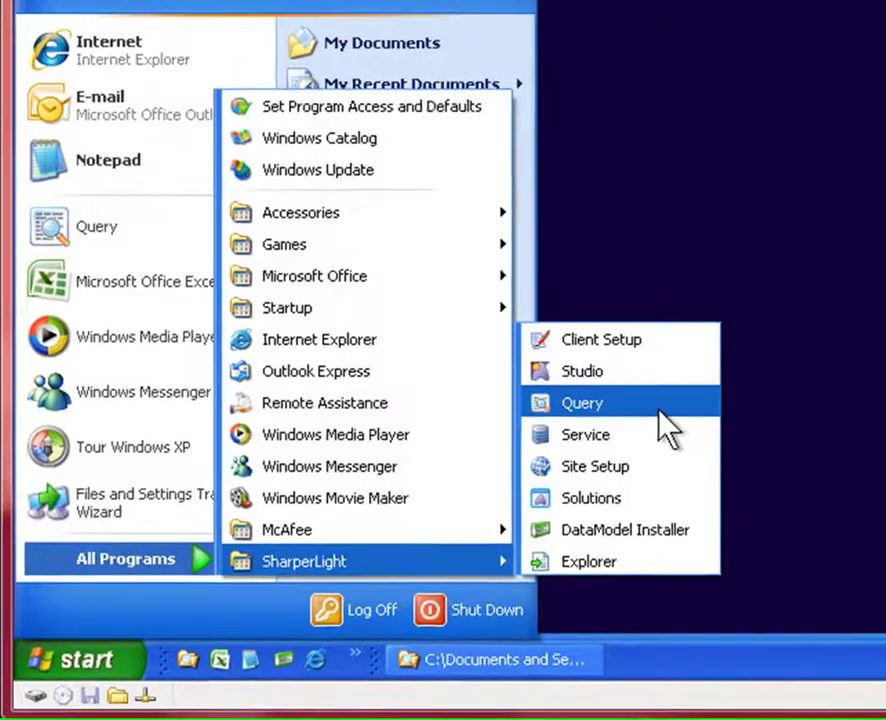
pyautogui.click(702, 390)
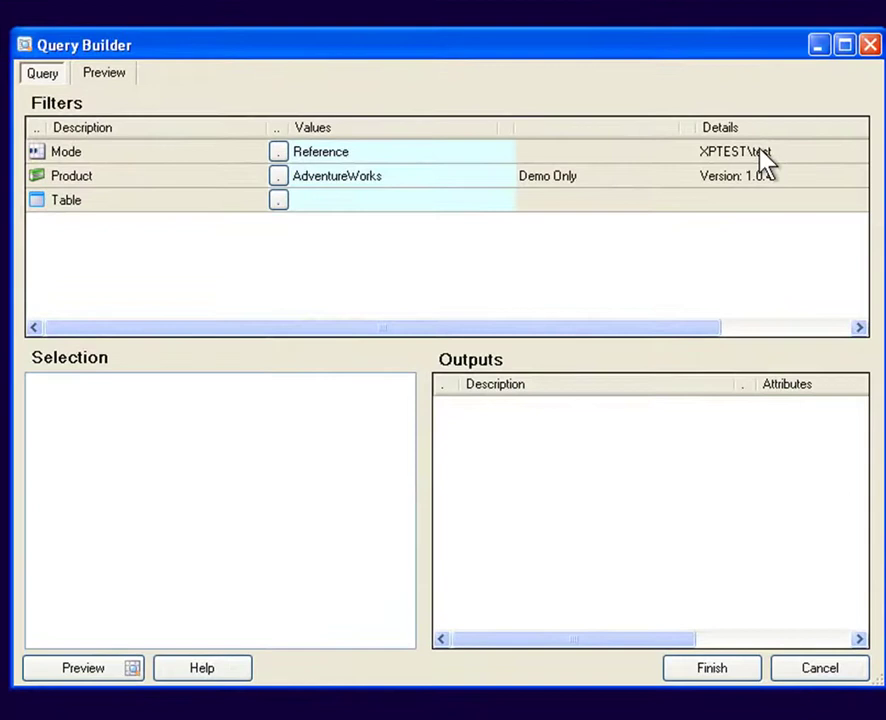
# Step: Browse the products System, AdventureWorks, DynamicsAx and PayGlobal, then cancel, keeping AdventureWorks
pyautogui.click(757, 152)
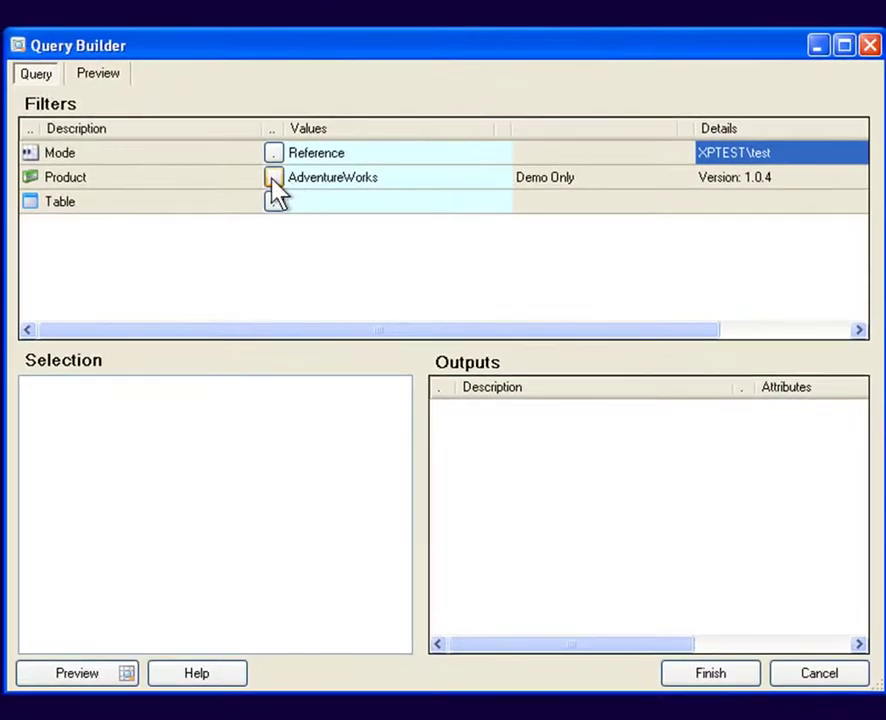
pyautogui.click(273, 178)
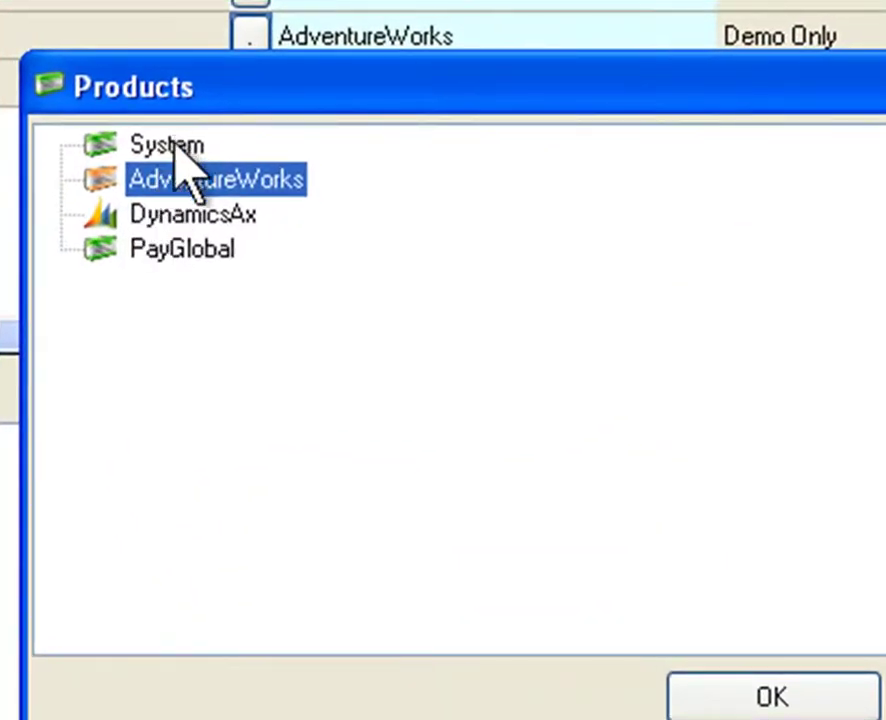
pyautogui.click(190, 166)
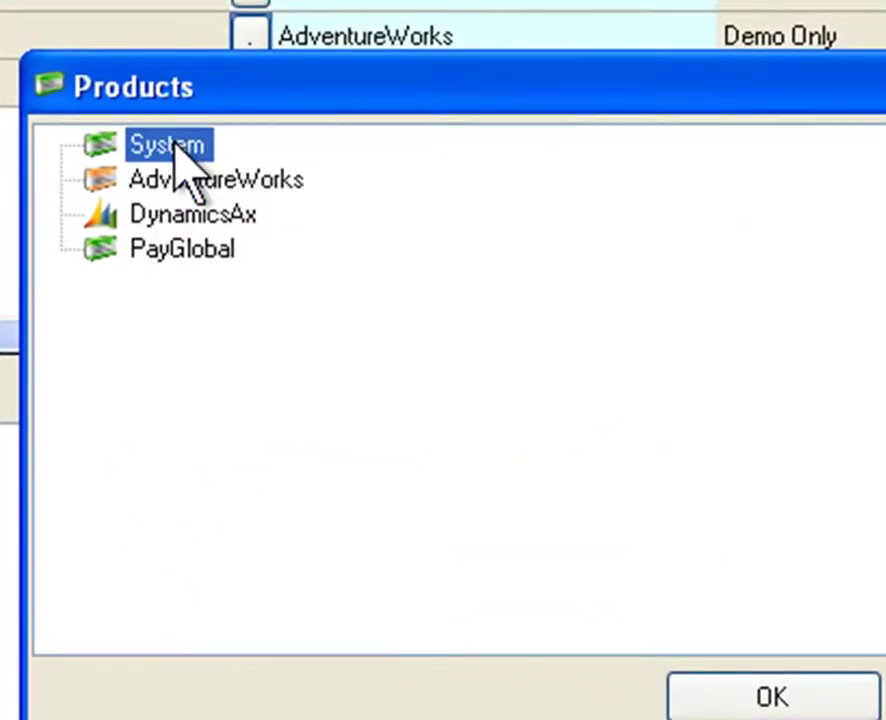
pyautogui.click(186, 180)
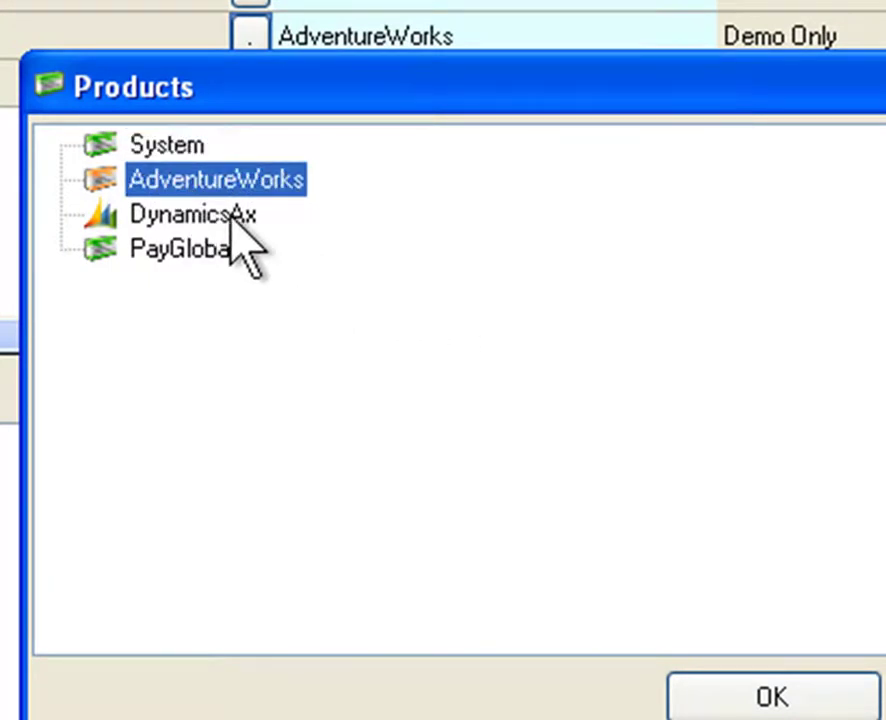
pyautogui.click(212, 216)
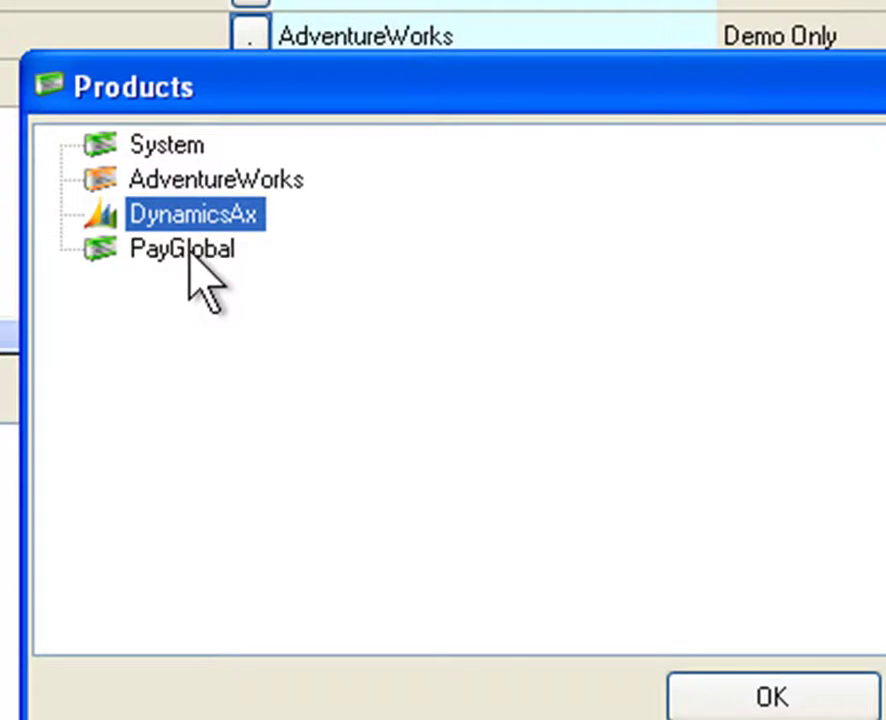
pyautogui.click(182, 252)
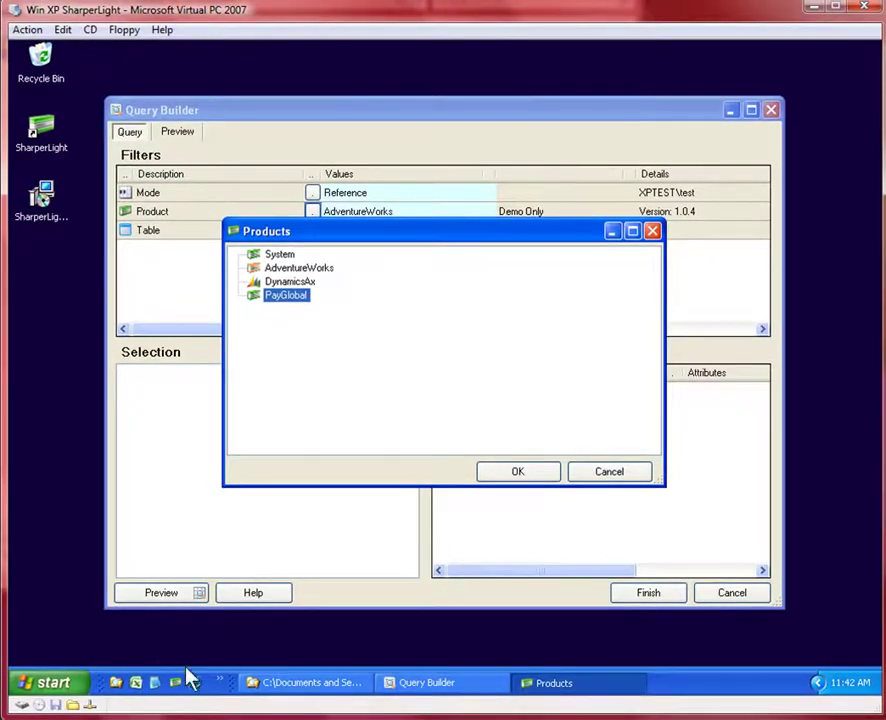
pyautogui.click(617, 473)
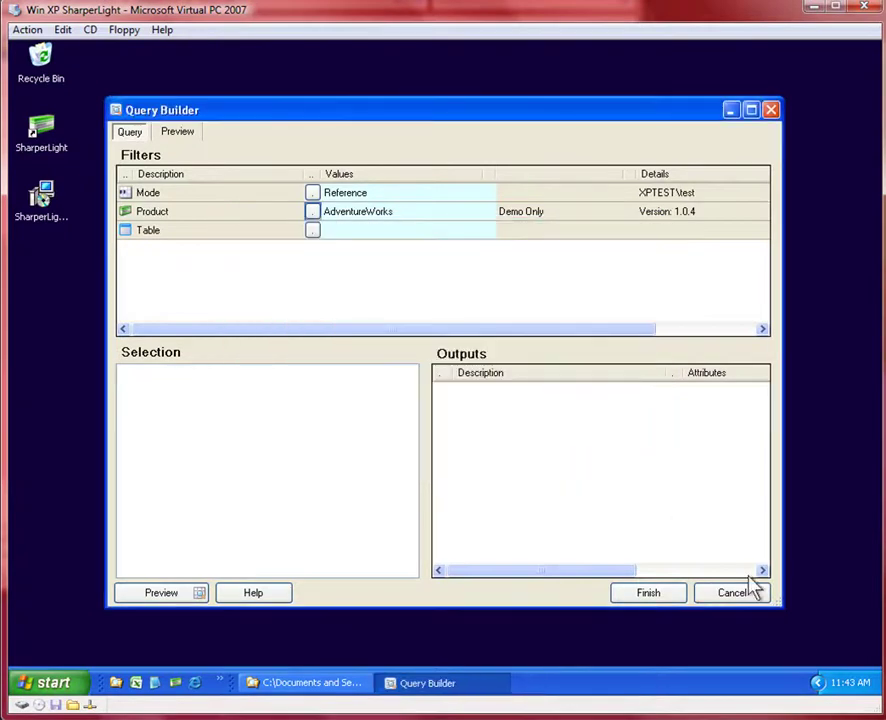
# Step: Cancel Query Builder, launch SharperLight Site Setup and log in as admin
pyautogui.click(745, 592)
pyautogui.click(53, 682)
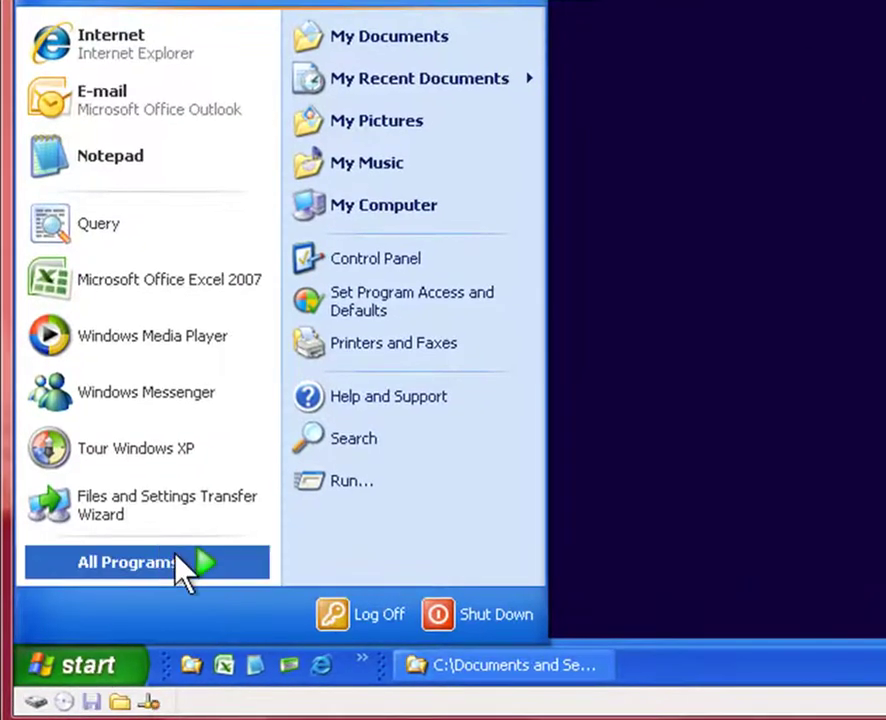
pyautogui.moveTo(185, 572)
pyautogui.moveTo(322, 574)
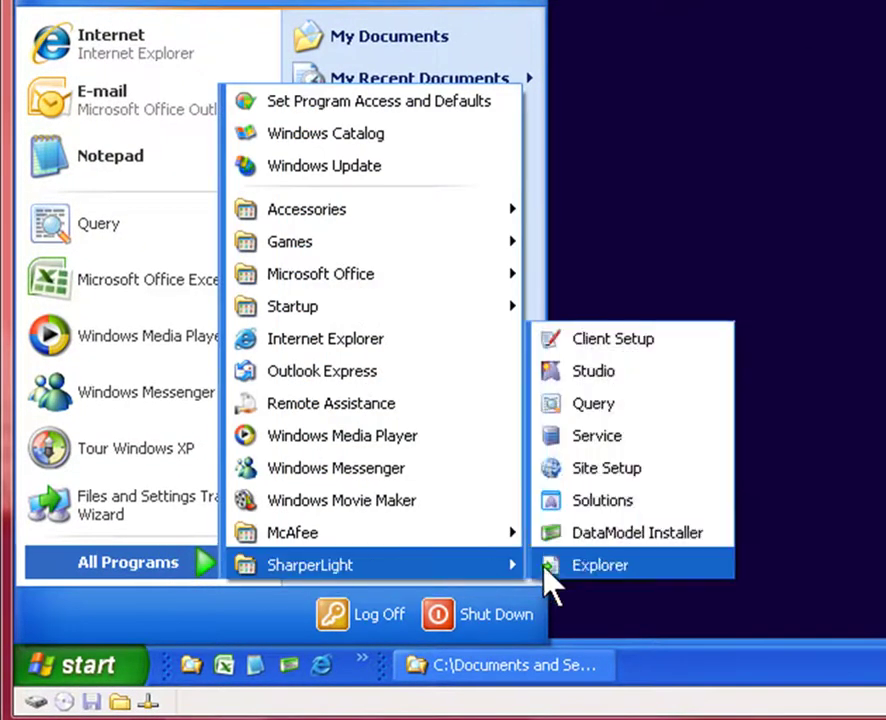
pyautogui.click(662, 470)
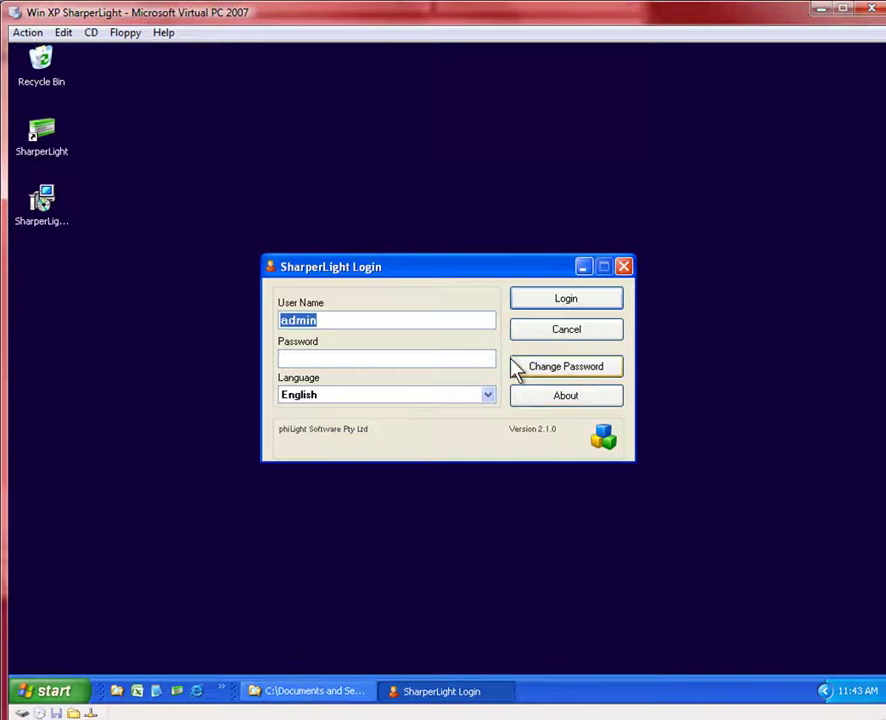
pyautogui.click(343, 320)
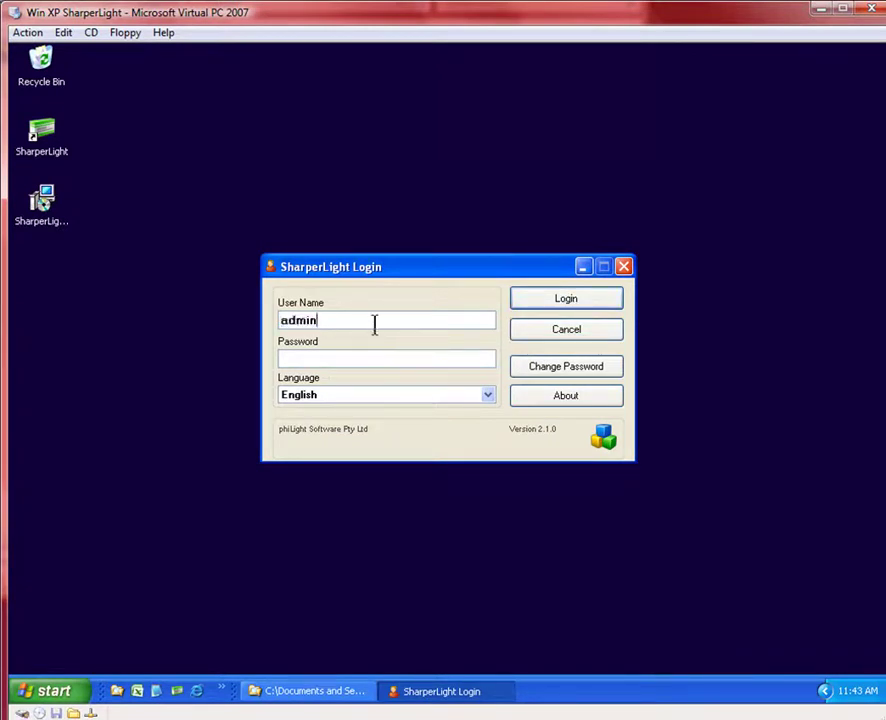
pyautogui.click(552, 304)
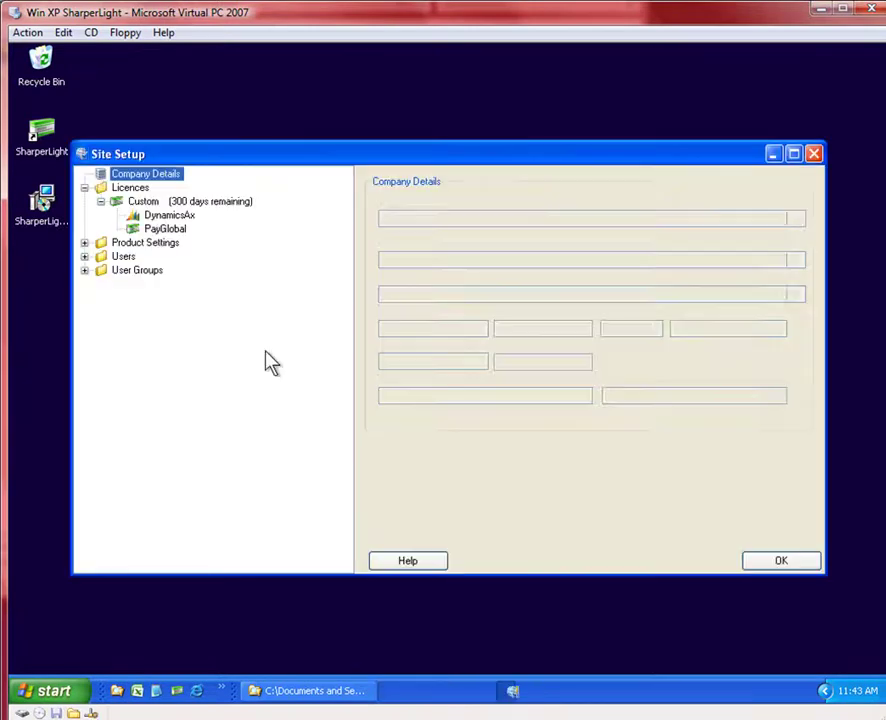
# Step: Review XPTEST\test's AdventureWorks, DynamicsAx, System and PayGlobal entries, then show its User Details
pyautogui.click(85, 257)
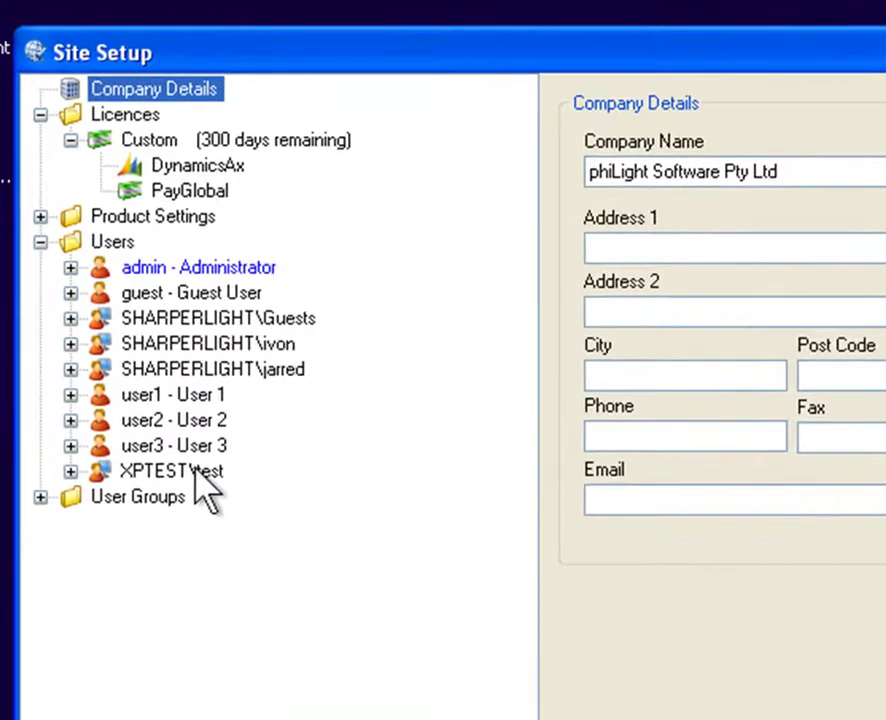
pyautogui.click(71, 472)
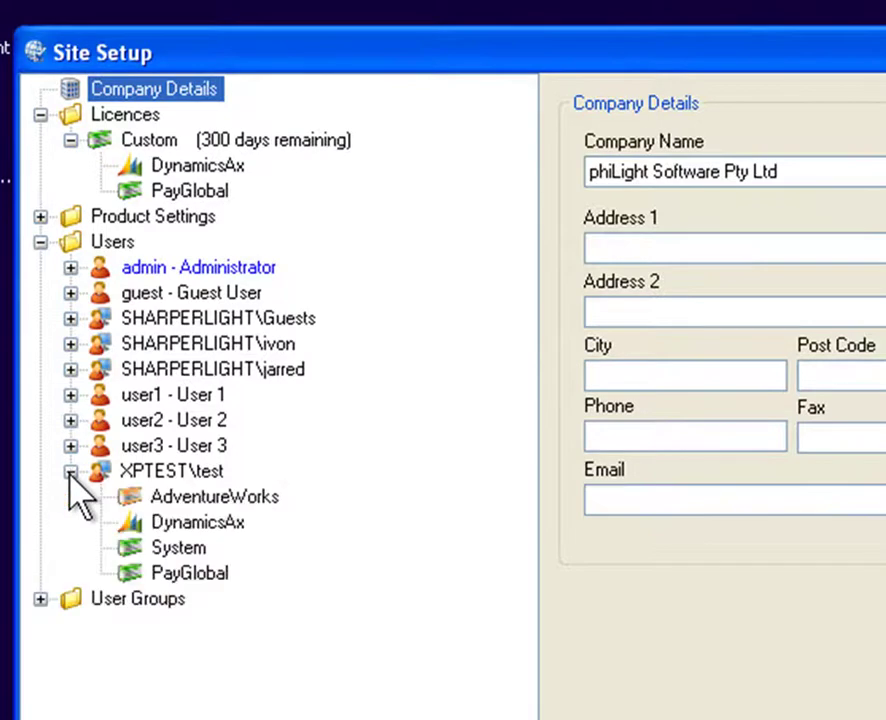
pyautogui.click(203, 505)
pyautogui.click(184, 526)
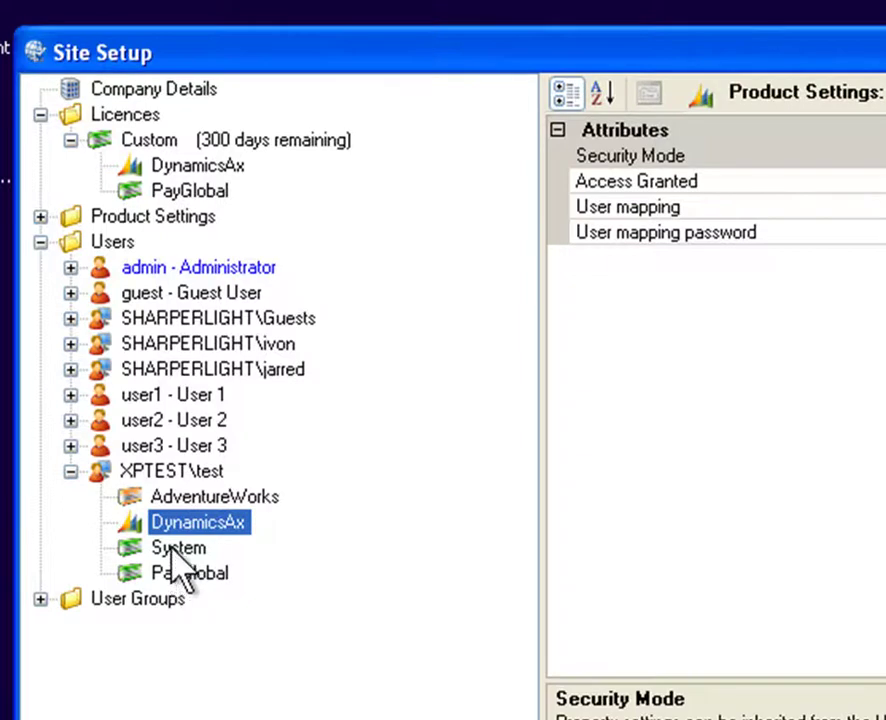
pyautogui.click(174, 552)
pyautogui.click(183, 576)
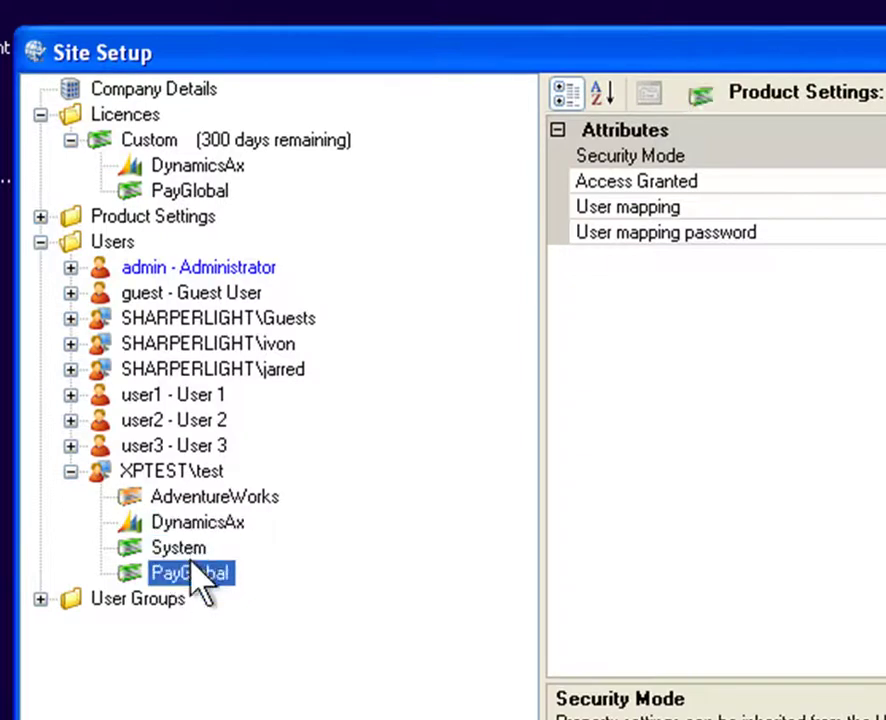
pyautogui.click(197, 475)
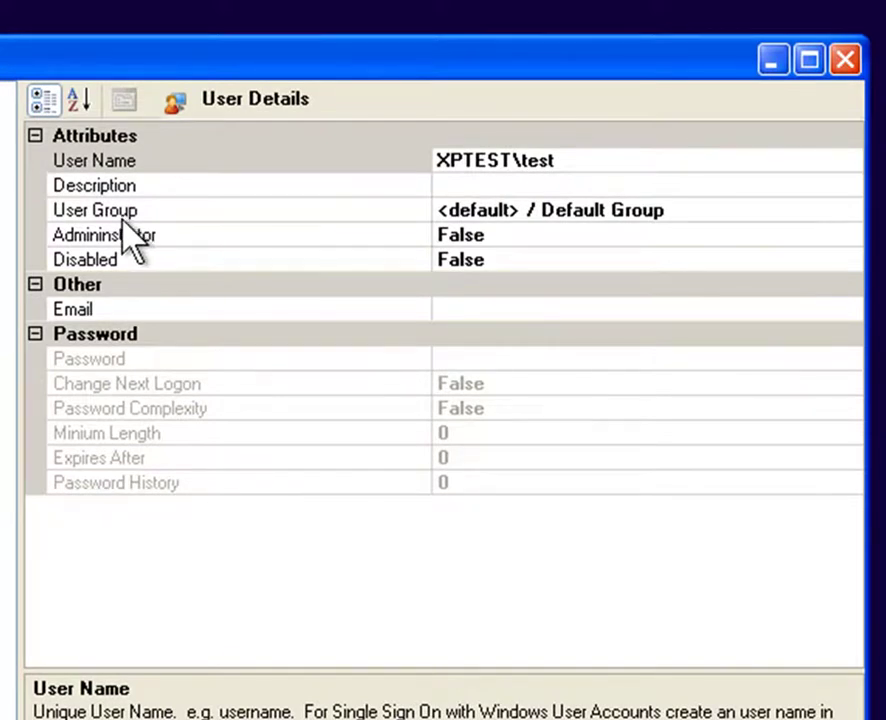
# Step: Change the XPTEST\test User Group from Default Group to group1
pyautogui.click(582, 212)
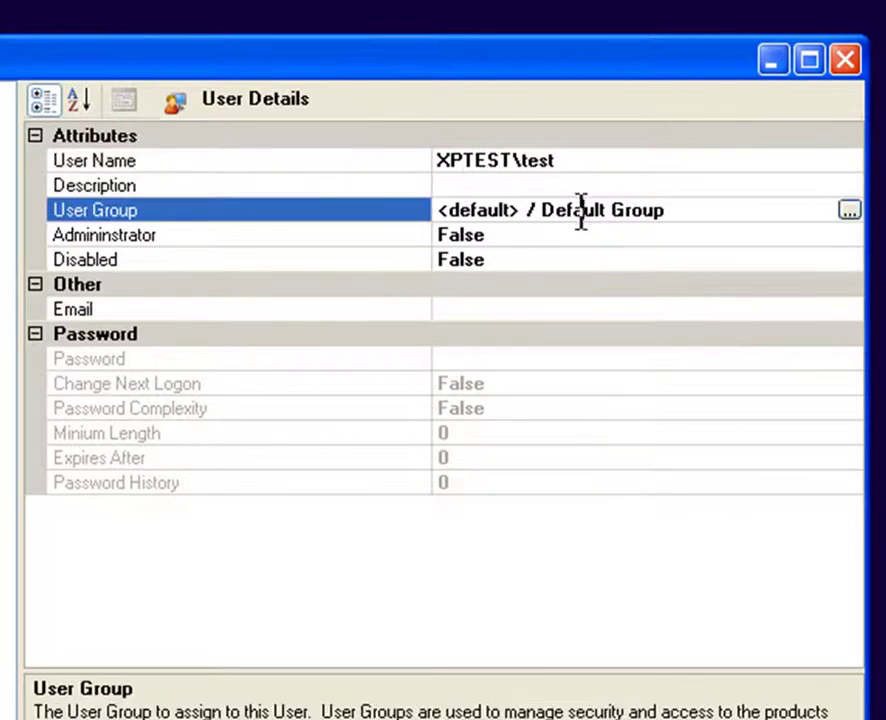
pyautogui.click(848, 210)
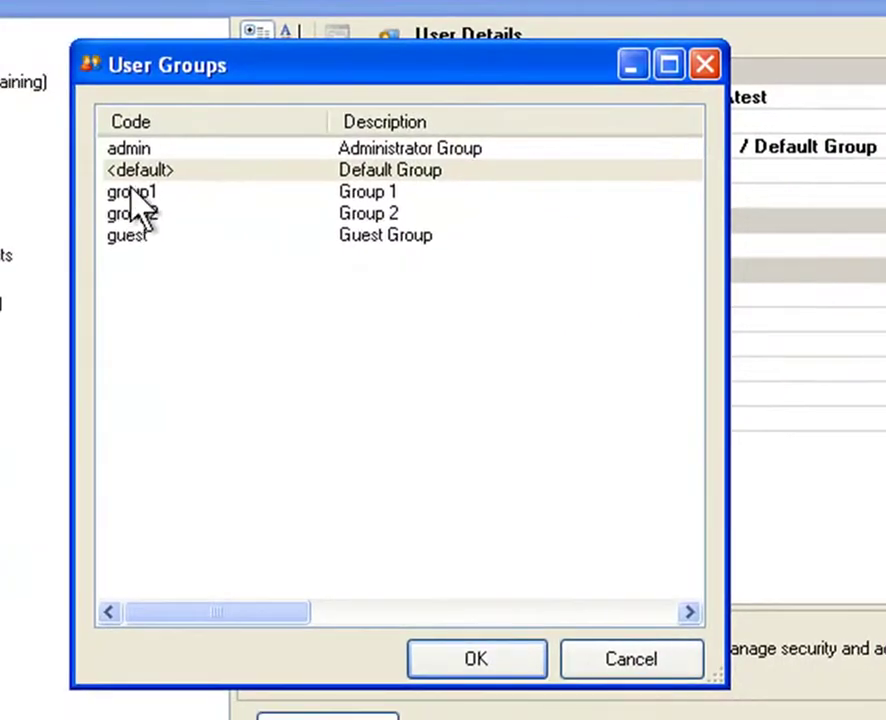
pyautogui.click(140, 193)
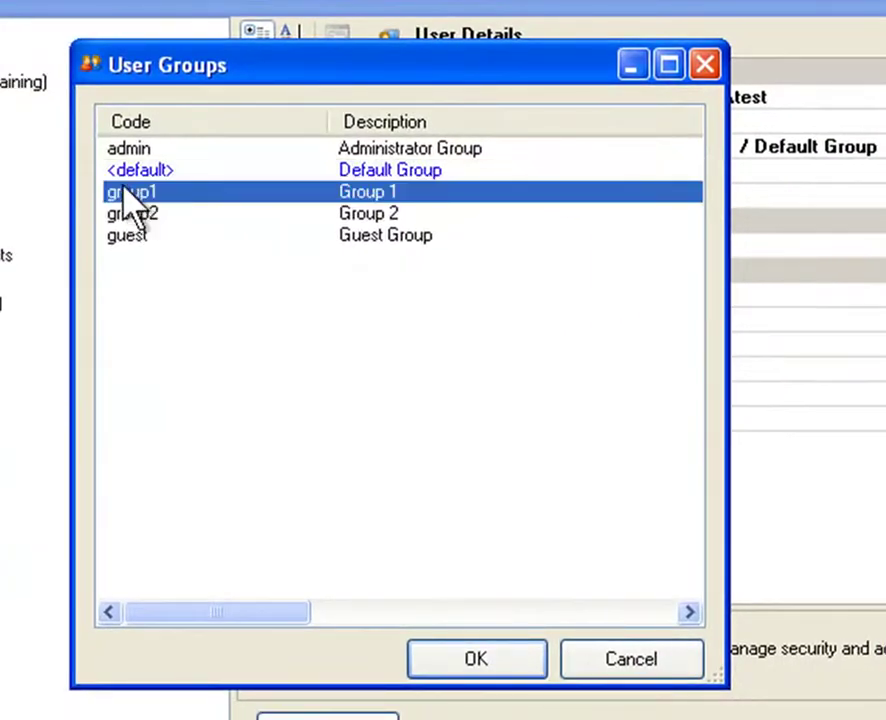
pyautogui.click(465, 662)
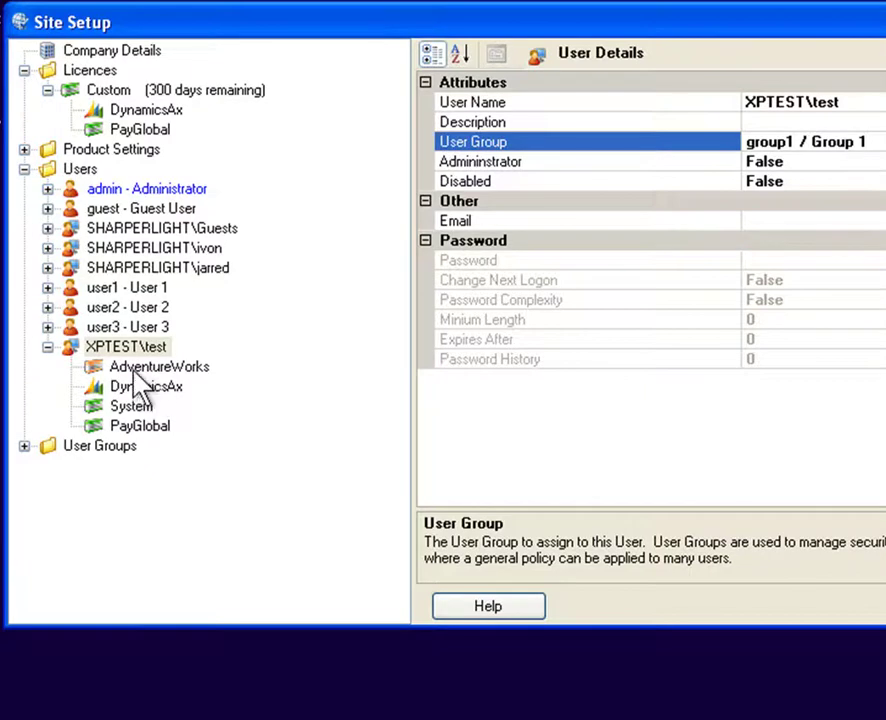
# Step: Set group1's AdventureWorks Access Granted to False
pyautogui.click(25, 446)
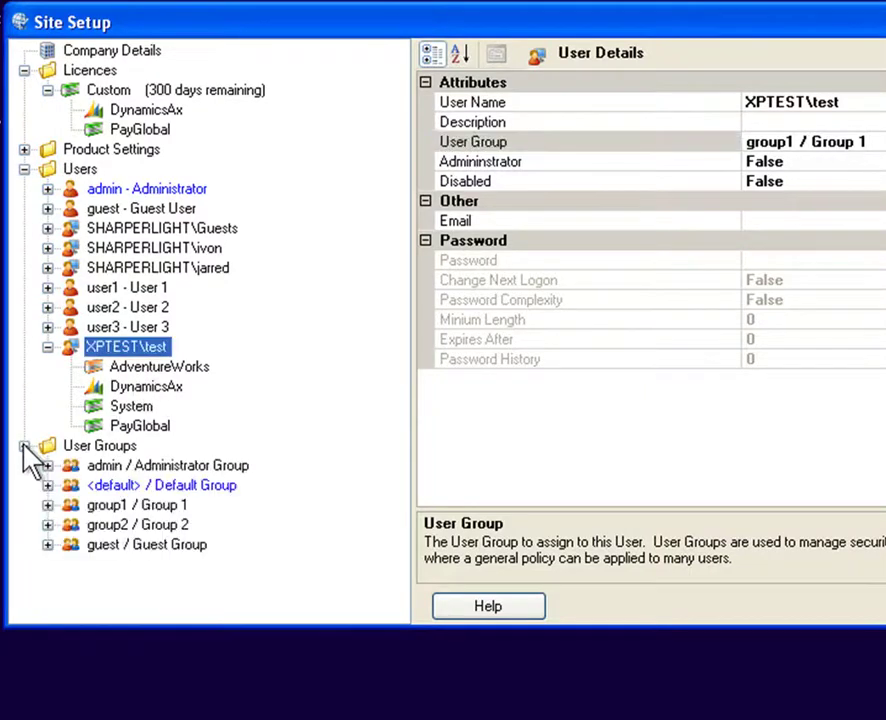
pyautogui.click(47, 505)
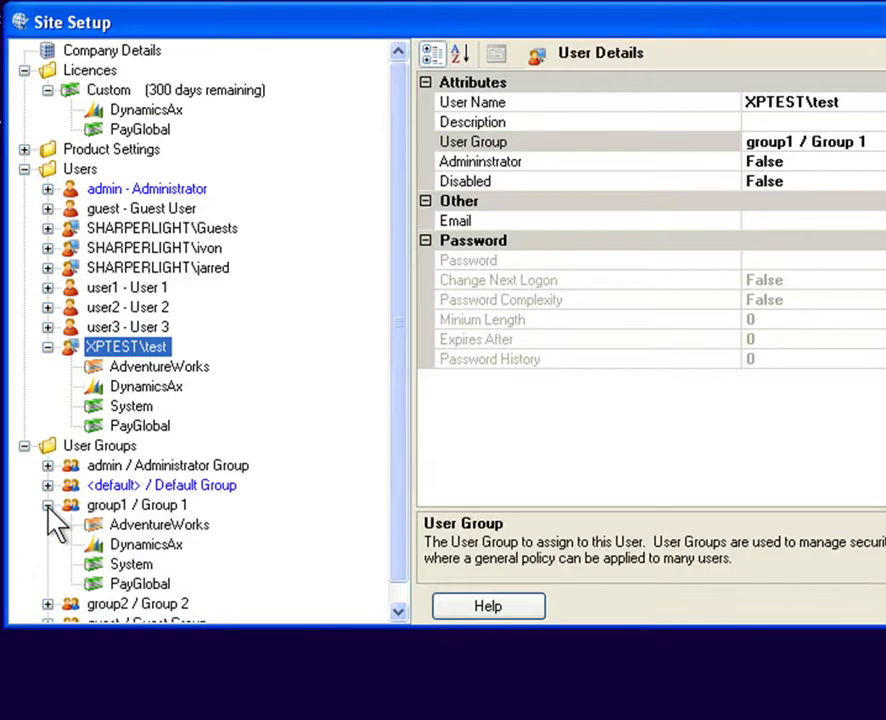
pyautogui.click(176, 530)
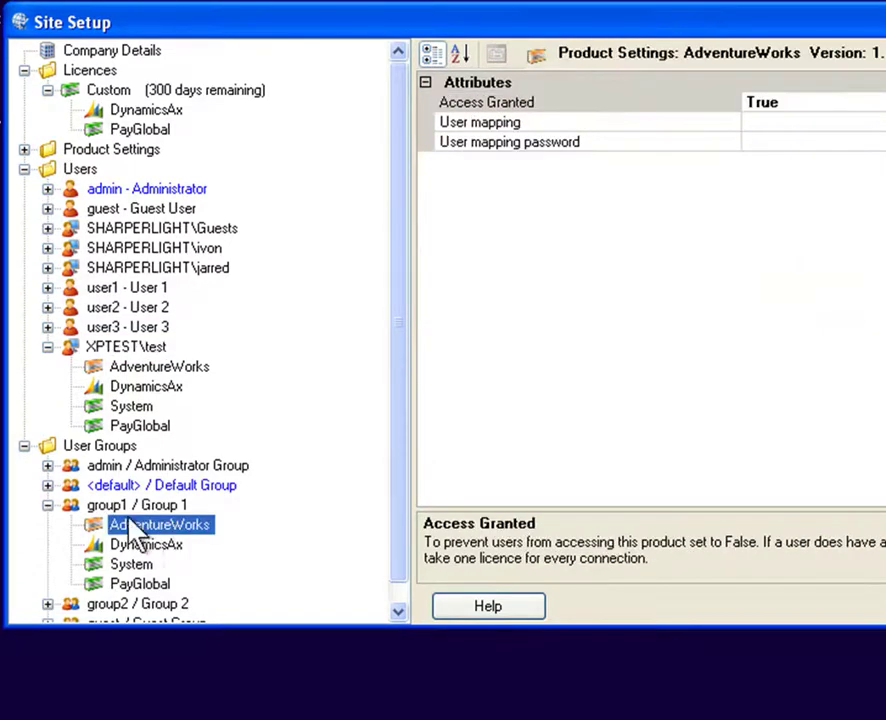
pyautogui.click(798, 103)
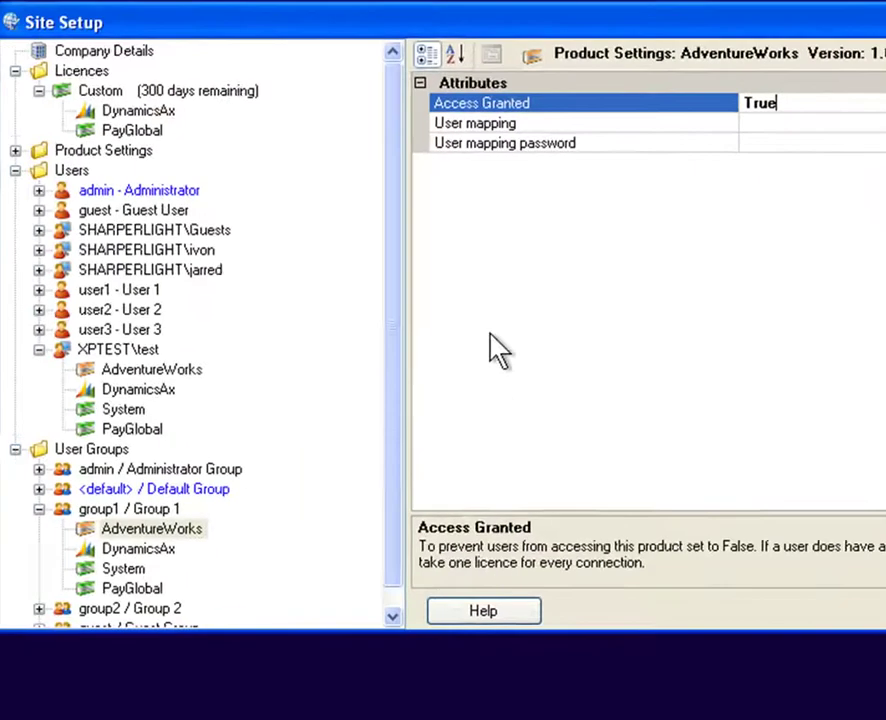
pyautogui.doubleClick(820, 97)
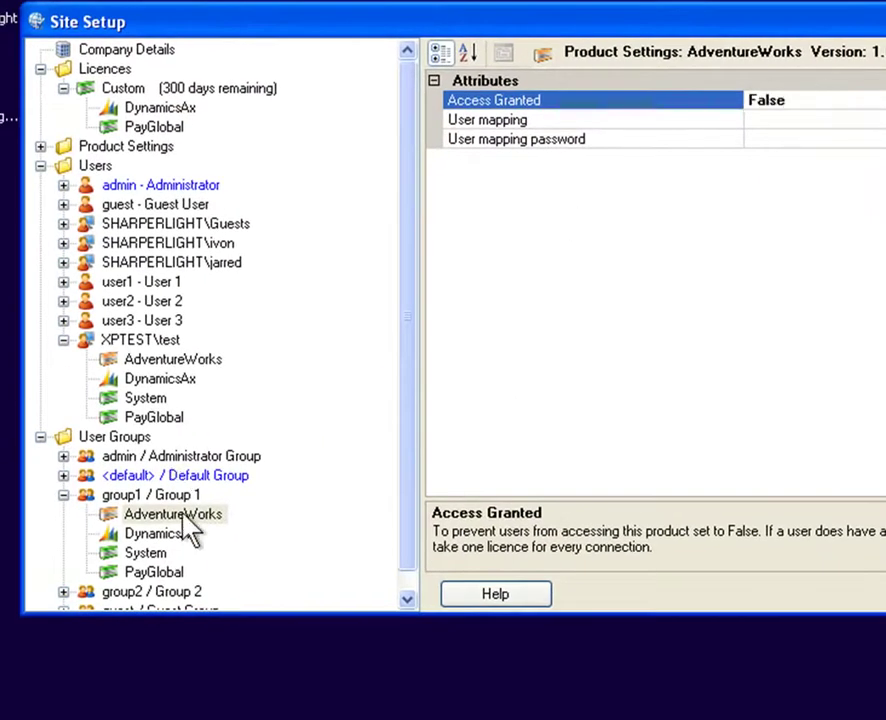
# Step: Set group1's DynamicsAx and System Access Granted to False, leaving PayGlobal True
pyautogui.click(160, 533)
pyautogui.click(791, 97)
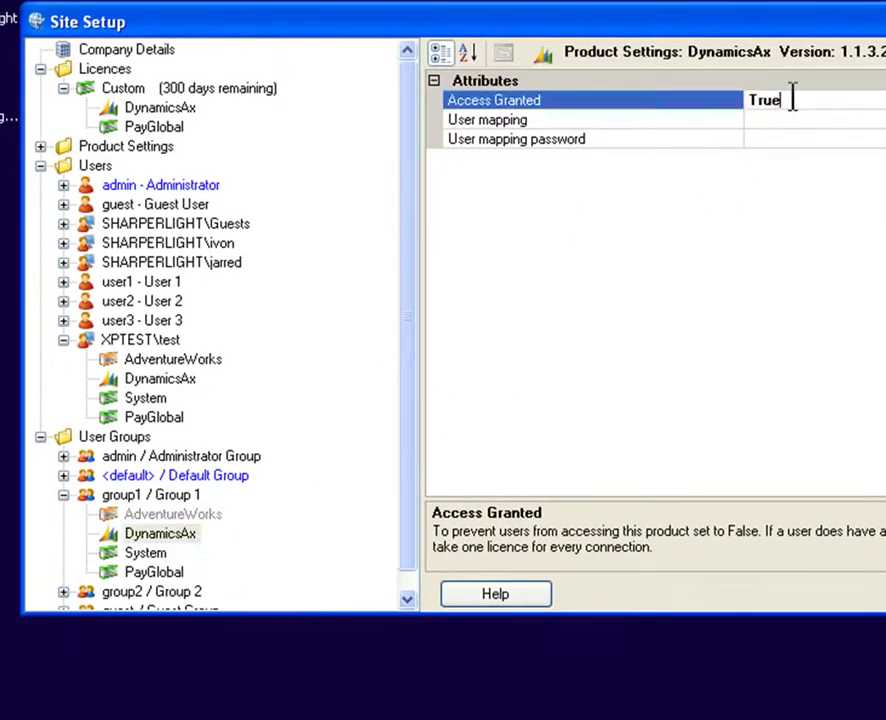
pyautogui.doubleClick(791, 97)
pyautogui.click(146, 553)
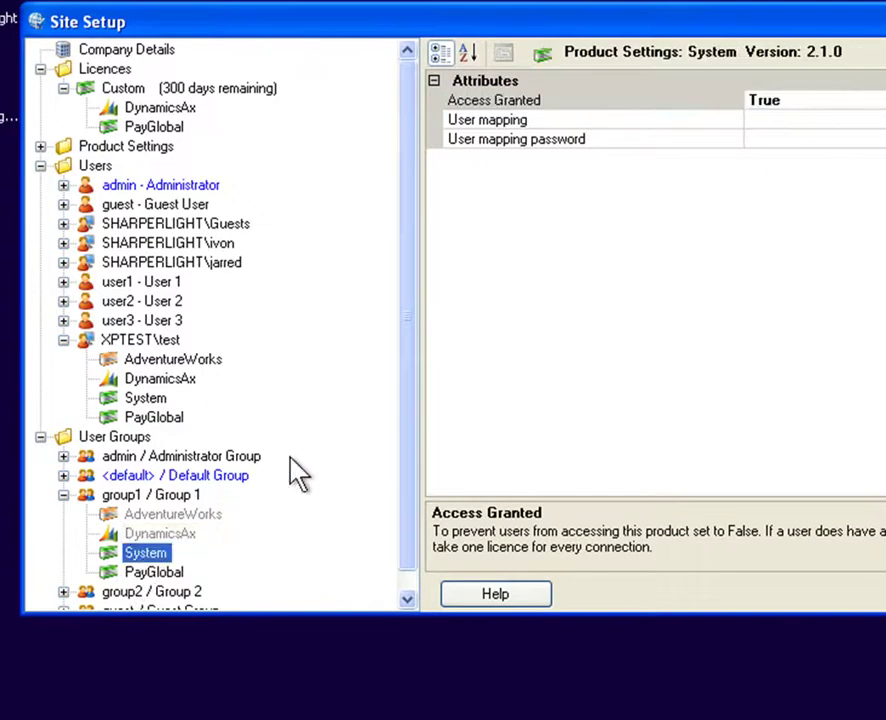
pyautogui.click(790, 100)
pyautogui.doubleClick(798, 100)
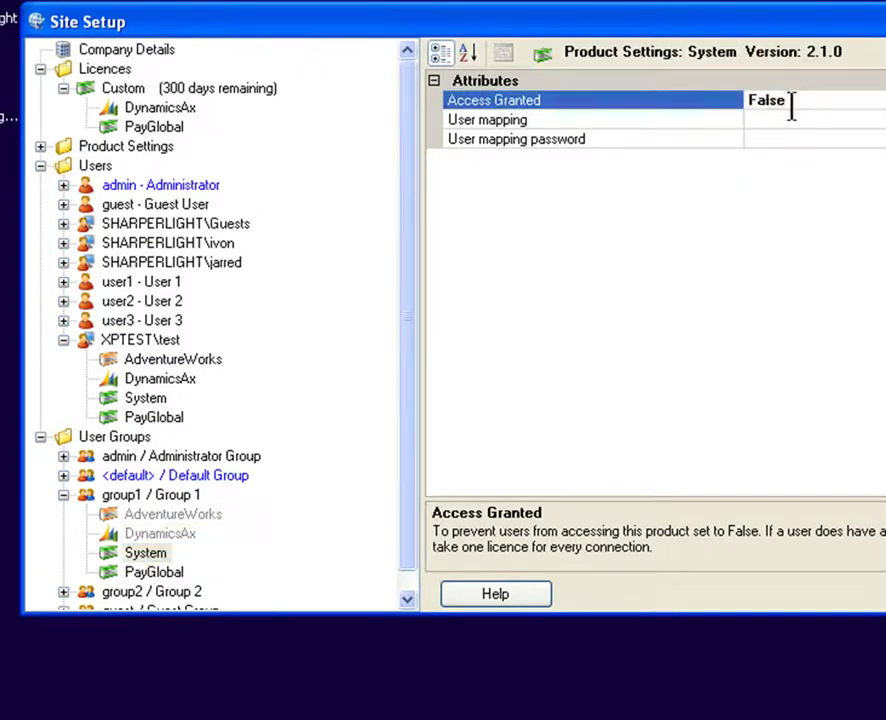
pyautogui.click(150, 573)
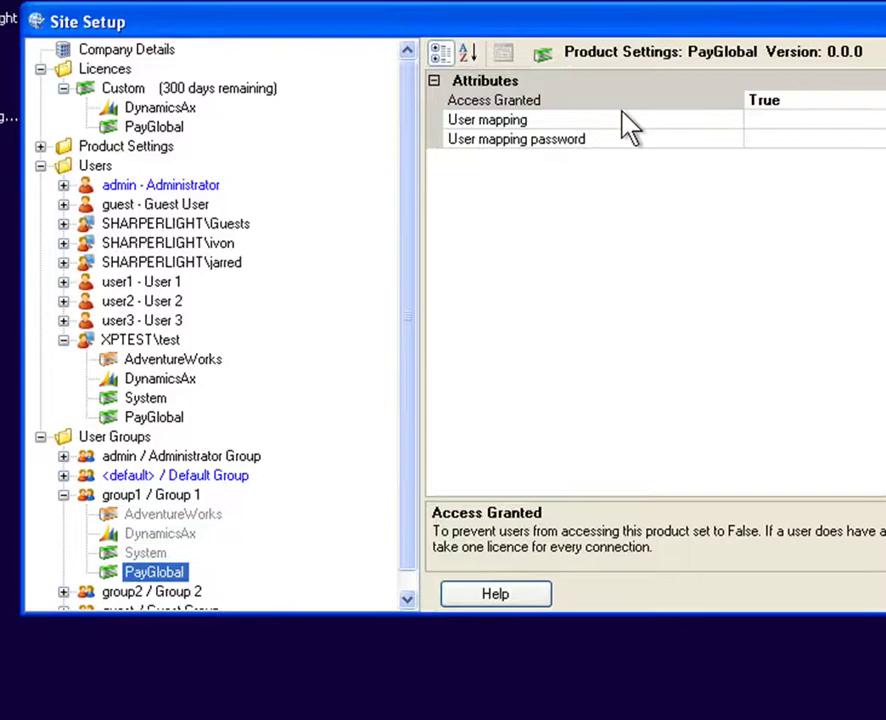
# Step: Check XPTEST\test's AdventureWorks, DynamicsAx and System show Group mode with Access Granted False
pyautogui.click(156, 342)
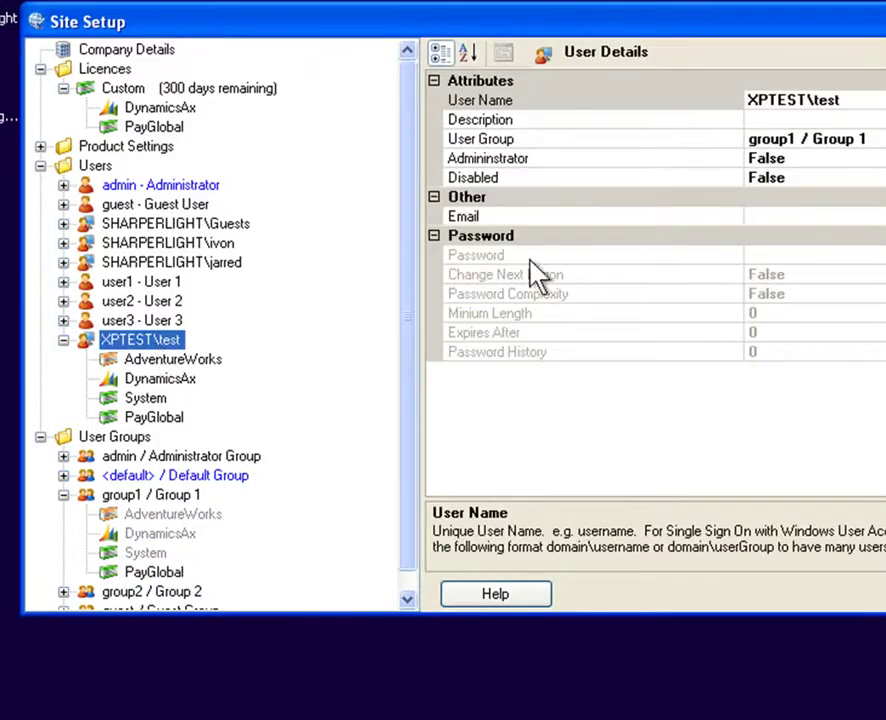
pyautogui.click(178, 362)
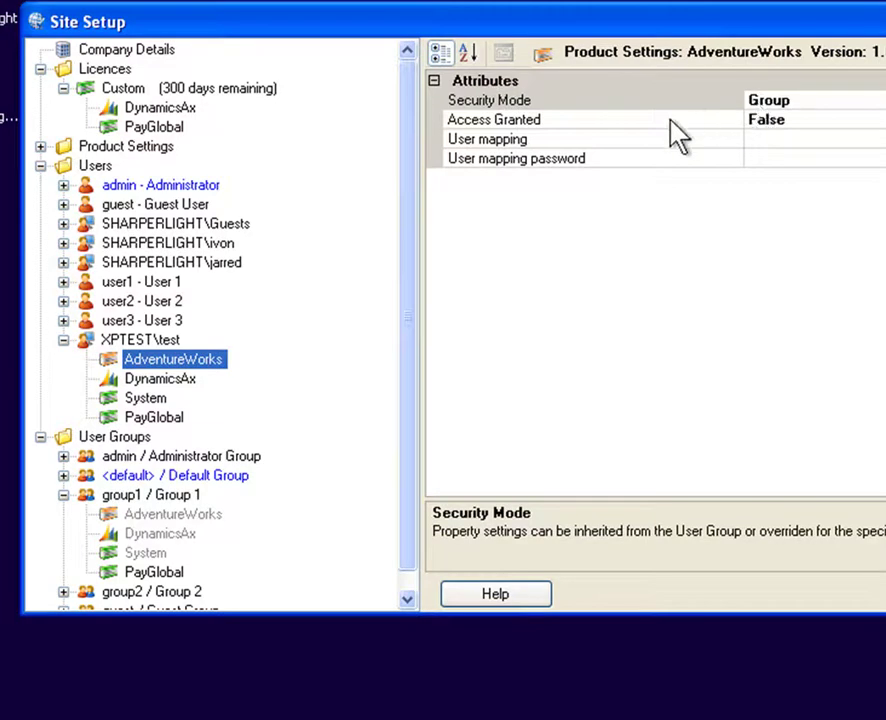
pyautogui.click(140, 380)
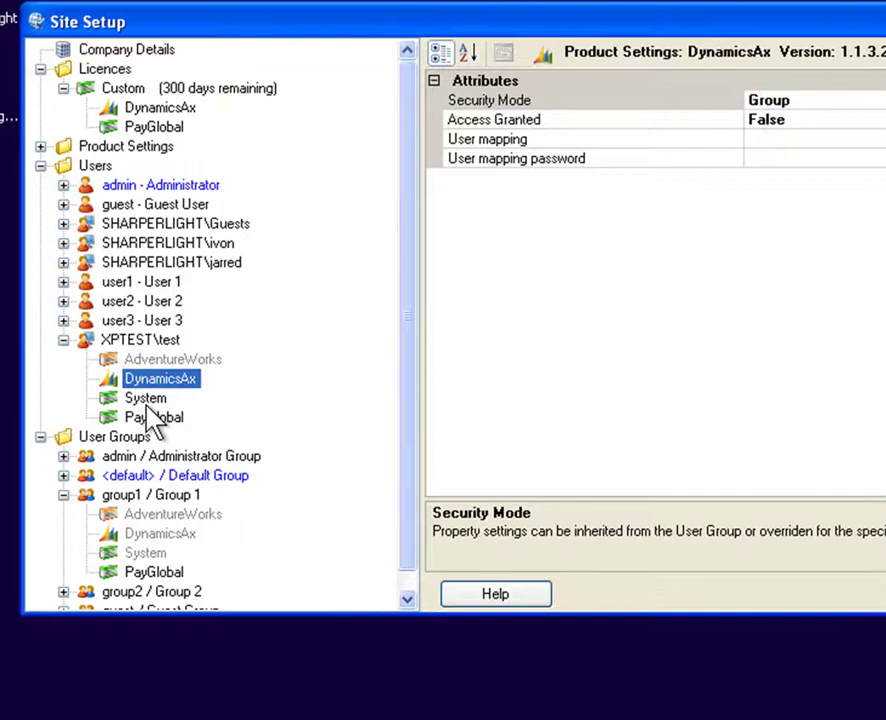
pyautogui.click(140, 397)
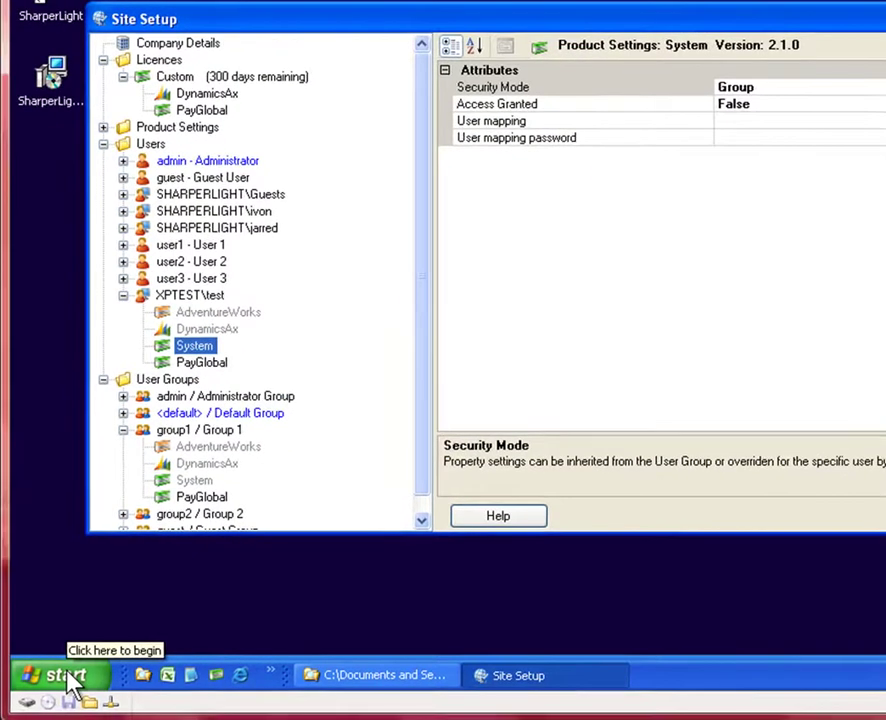
# Step: Relaunch SharperLight Query from All Programs > SharperLight
pyautogui.click(68, 680)
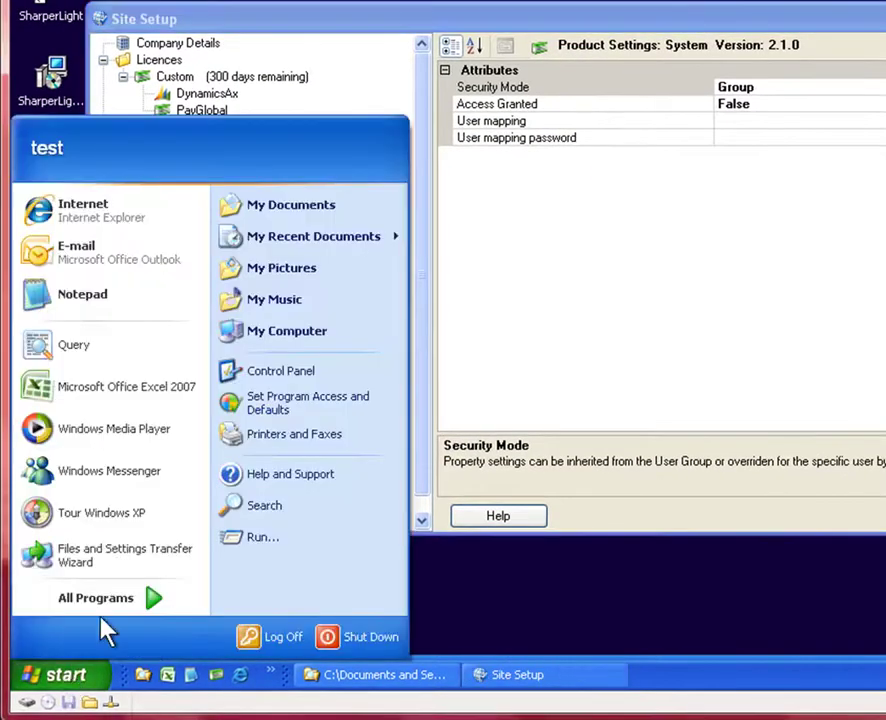
pyautogui.click(148, 612)
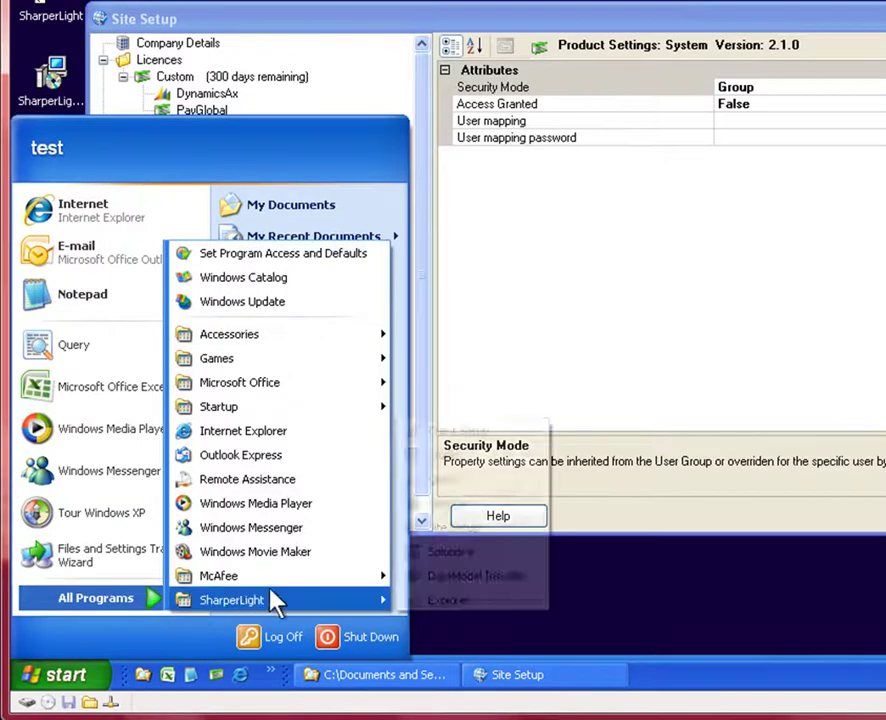
pyautogui.moveTo(274, 600)
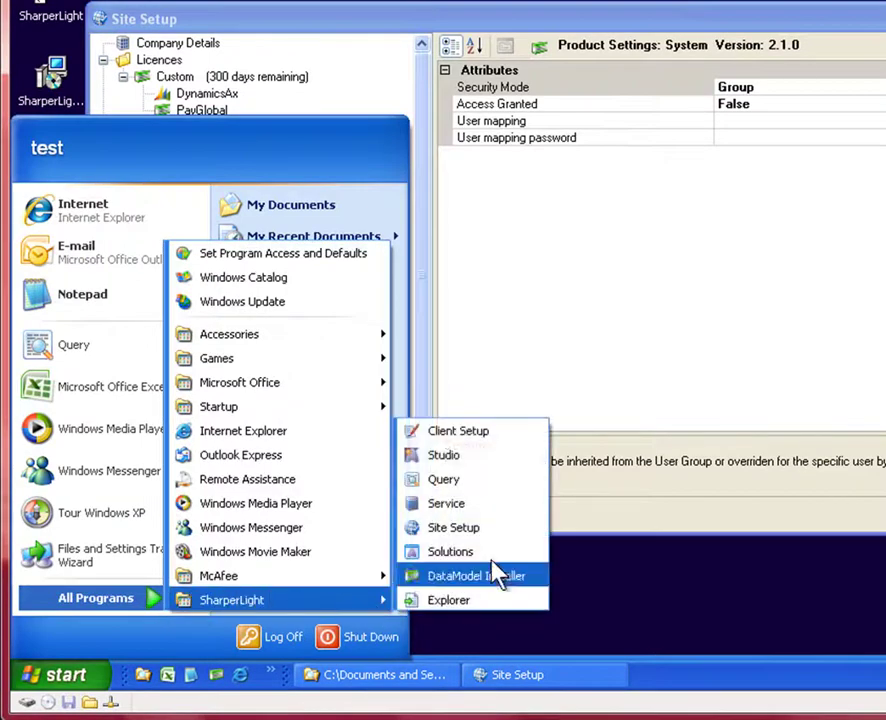
pyautogui.click(490, 482)
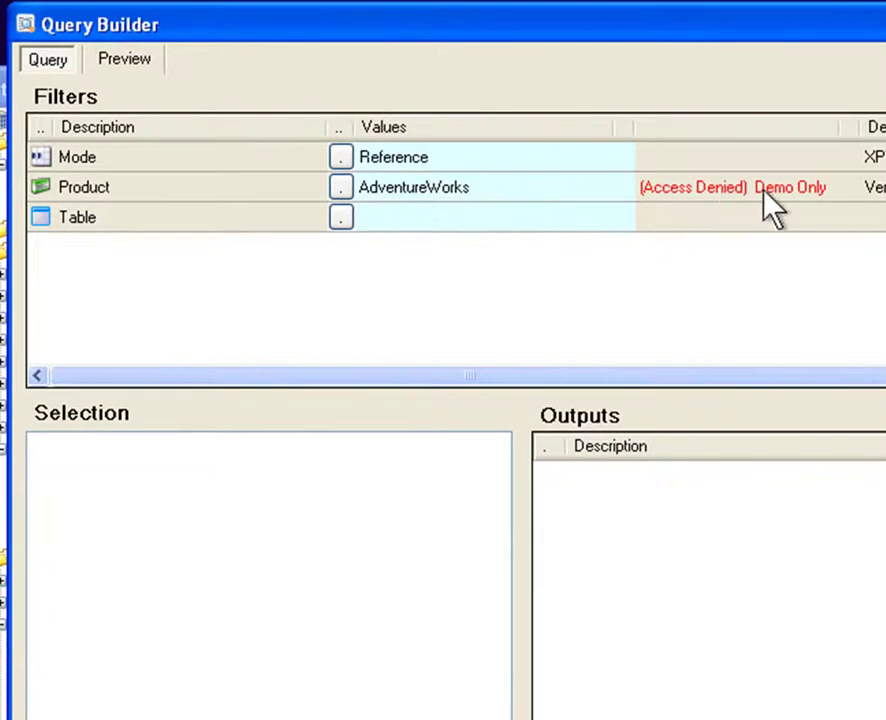
# Step: Try choosing DynamicsAx and PayGlobal as the product, then cancel the list and Query Builder
pyautogui.click(341, 188)
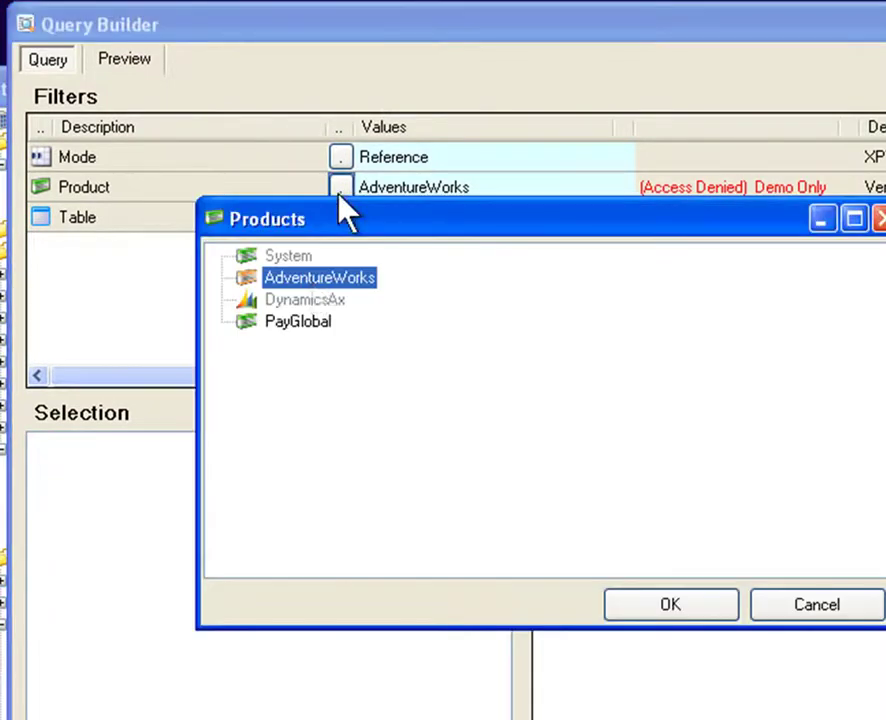
pyautogui.click(331, 299)
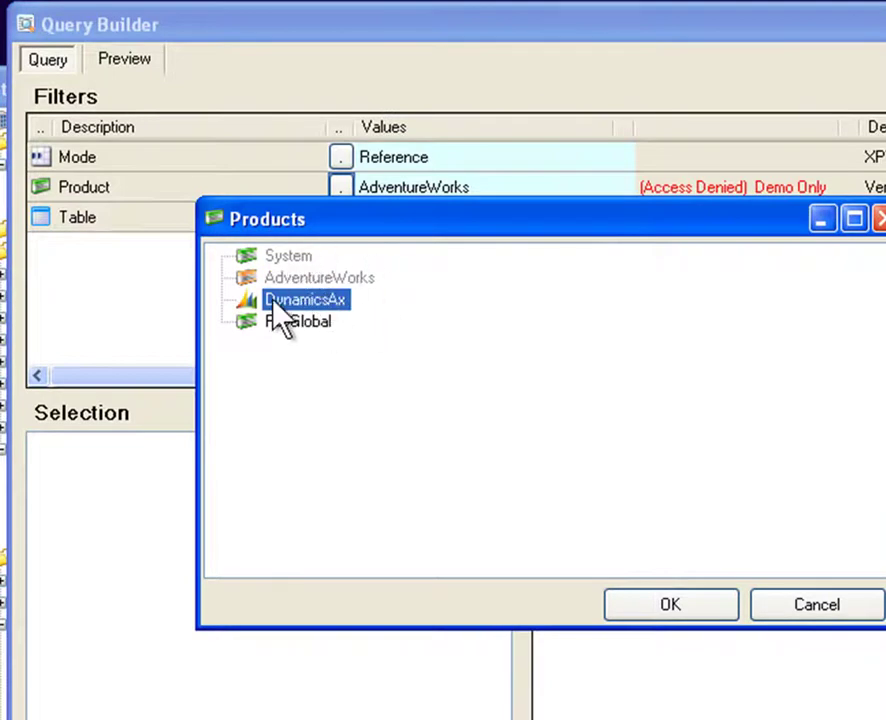
pyautogui.click(309, 322)
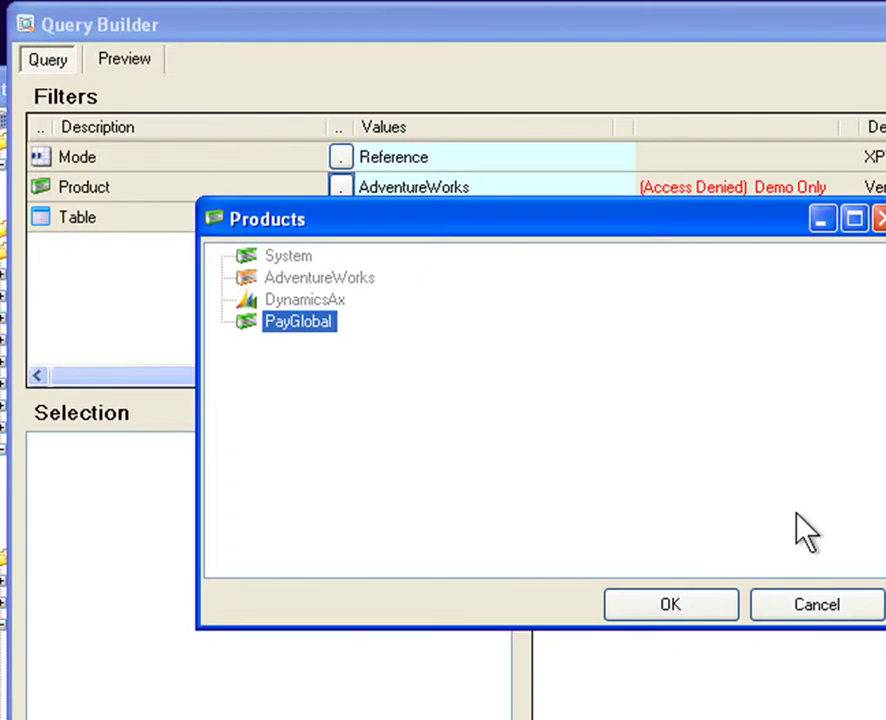
pyautogui.click(817, 604)
pyautogui.click(775, 634)
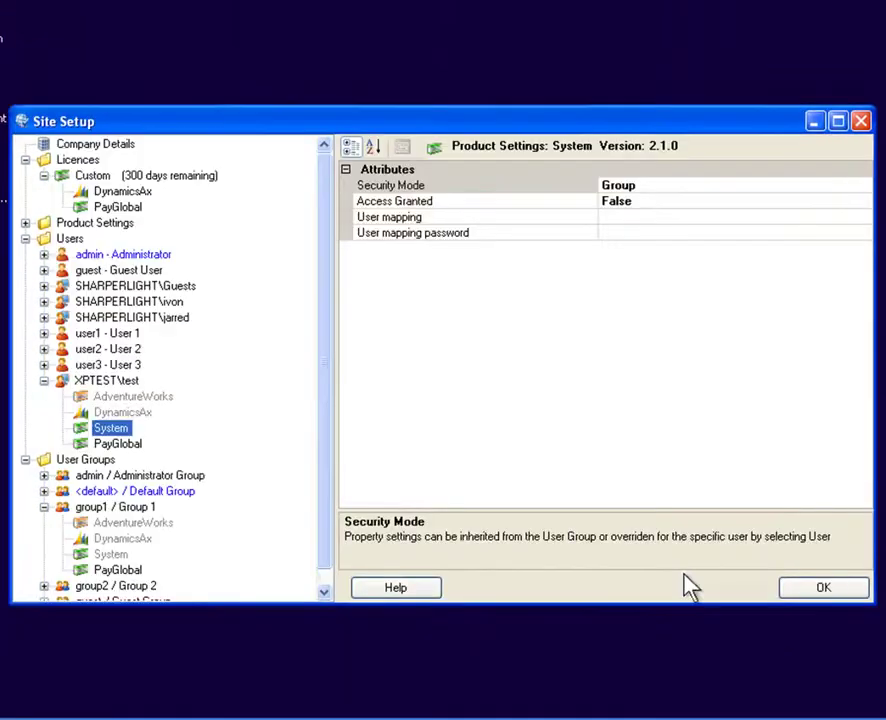
# Step: Set XPTEST\test's AdventureWorks Security Mode to User with Access Granted True
pyautogui.click(118, 388)
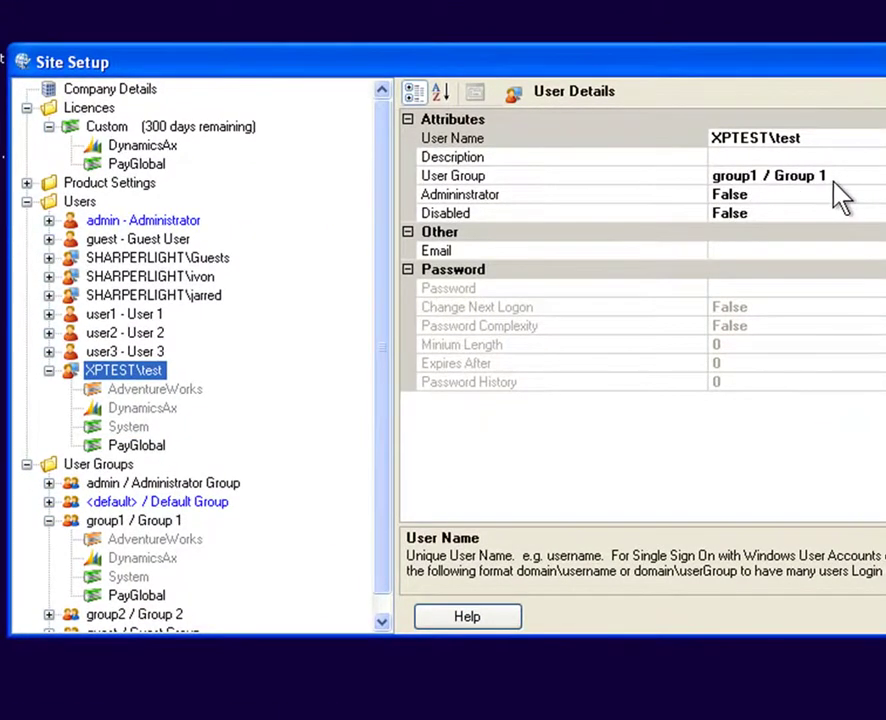
pyautogui.click(147, 390)
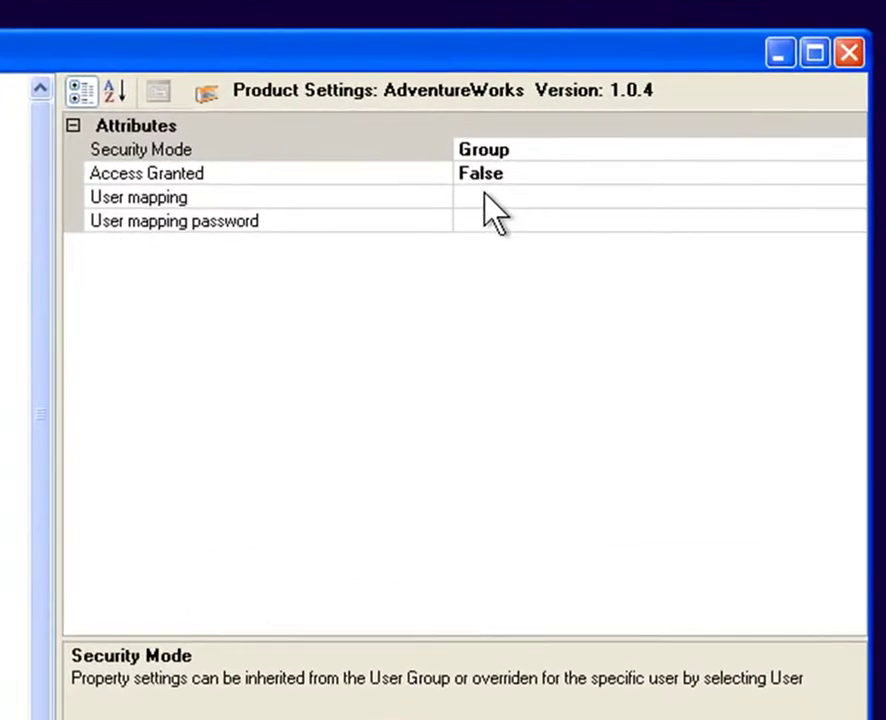
pyautogui.click(644, 147)
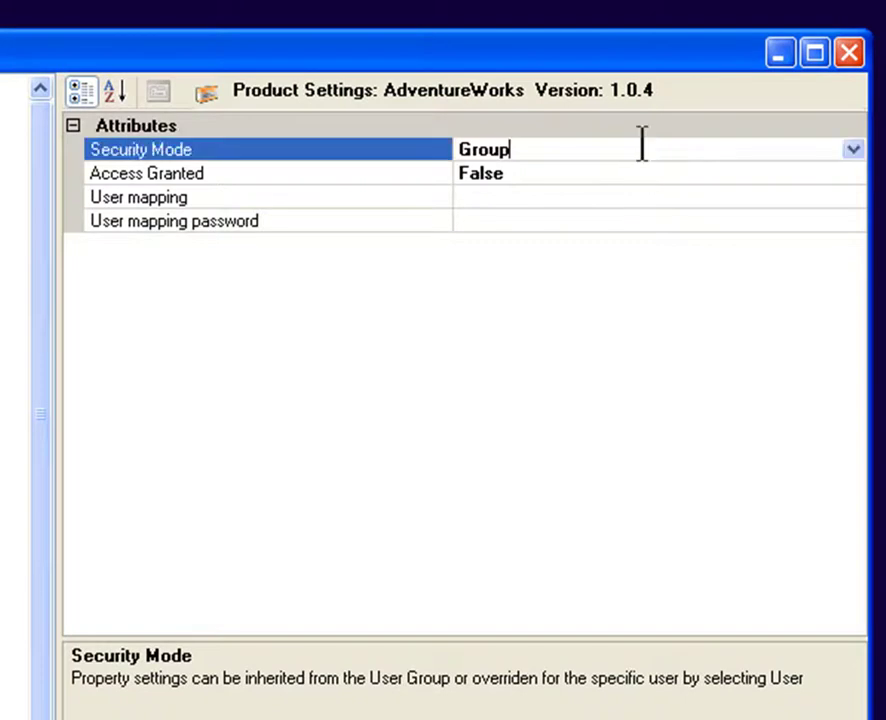
pyautogui.click(853, 152)
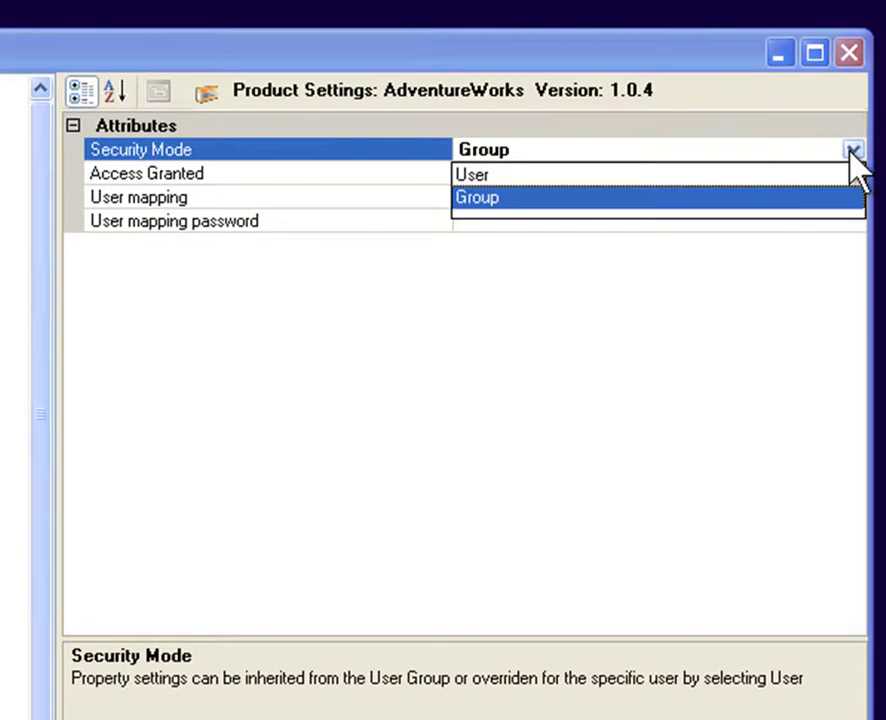
pyautogui.click(474, 176)
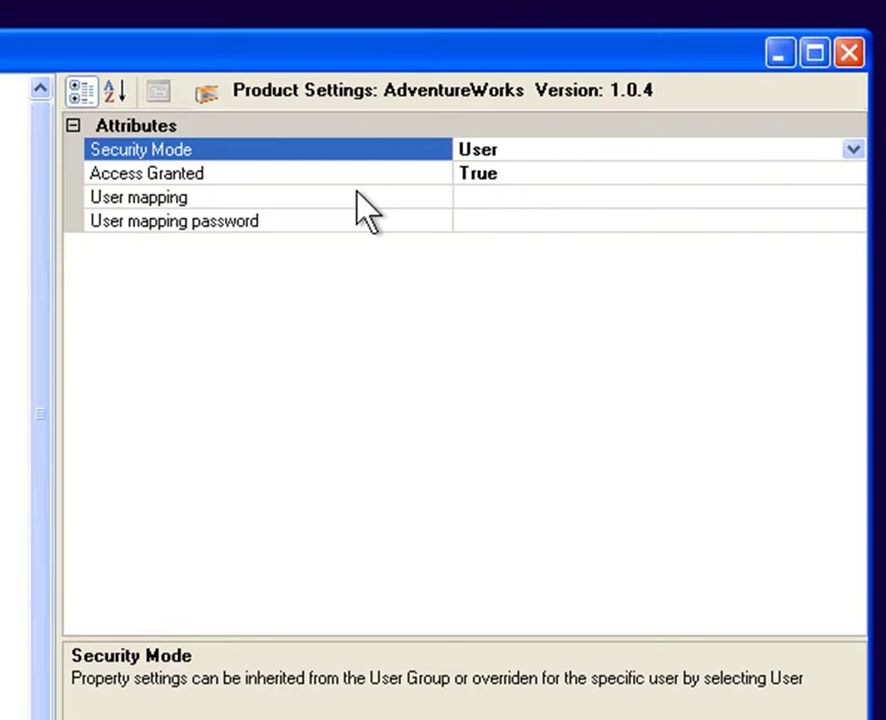
pyautogui.click(522, 175)
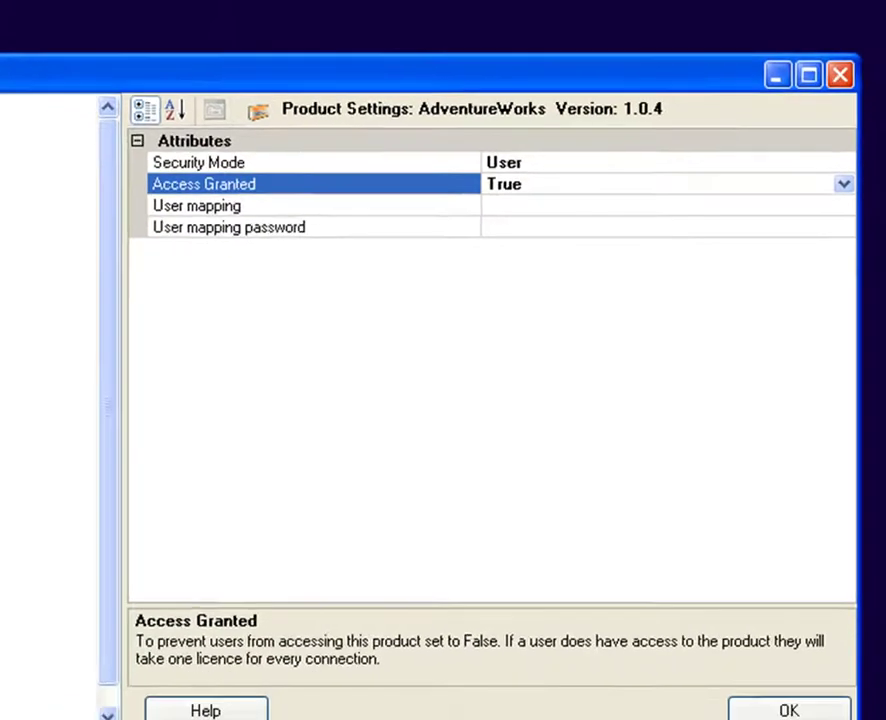
# Step: Review the test user's DynamicsAx settings, then relaunch SharperLight Query from Start > All Programs > SharperLight
pyautogui.click(162, 406)
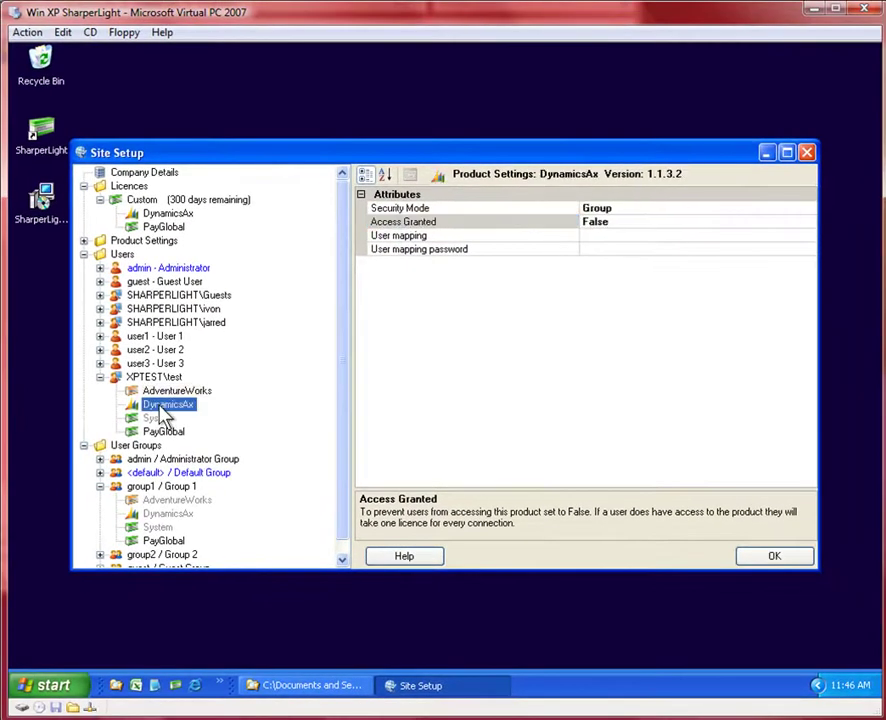
pyautogui.click(48, 686)
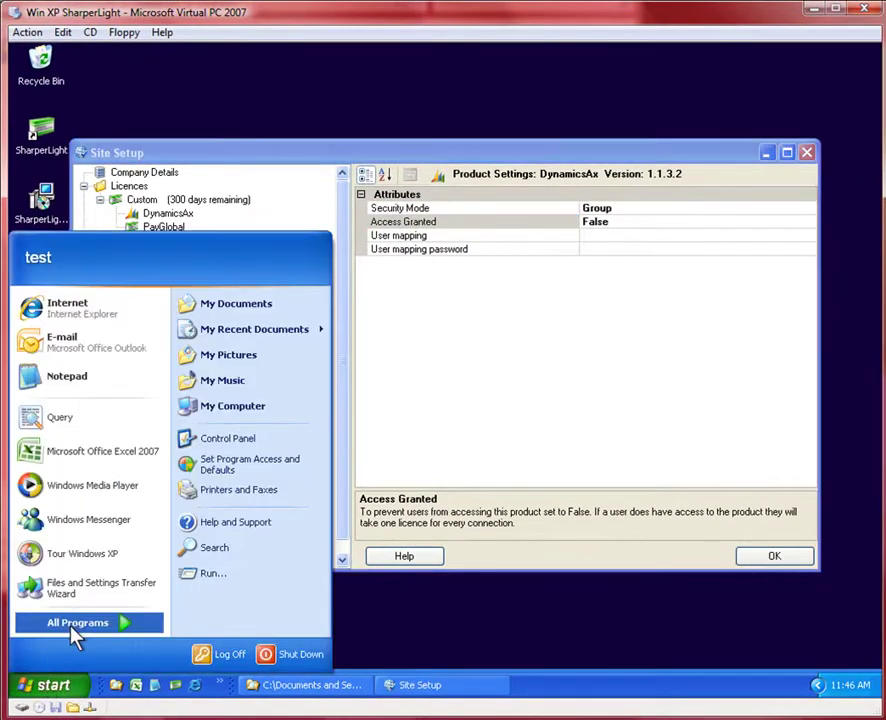
pyautogui.moveTo(80, 632)
pyautogui.moveTo(254, 630)
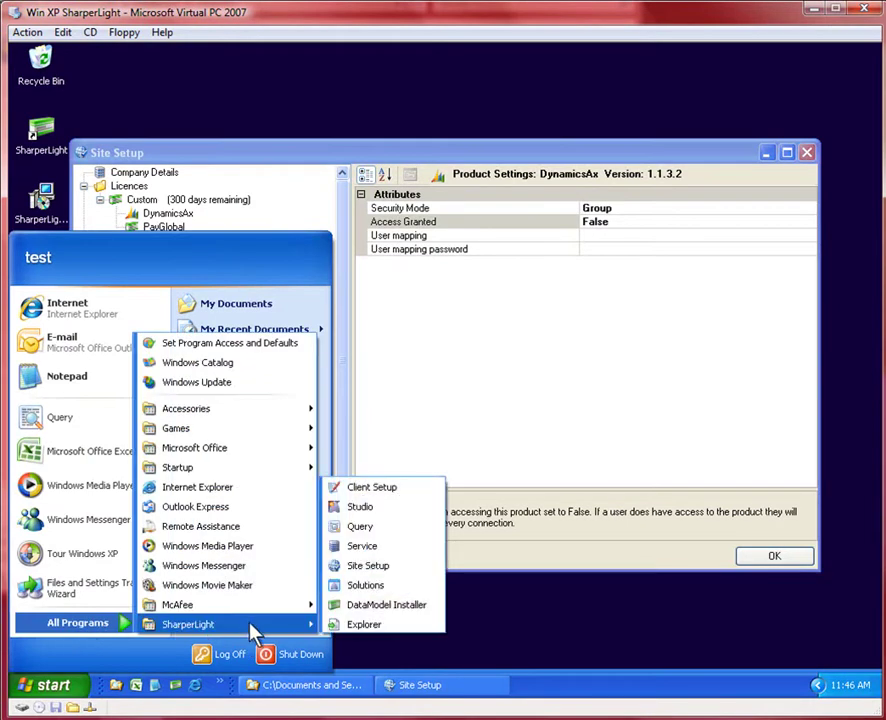
pyautogui.click(398, 529)
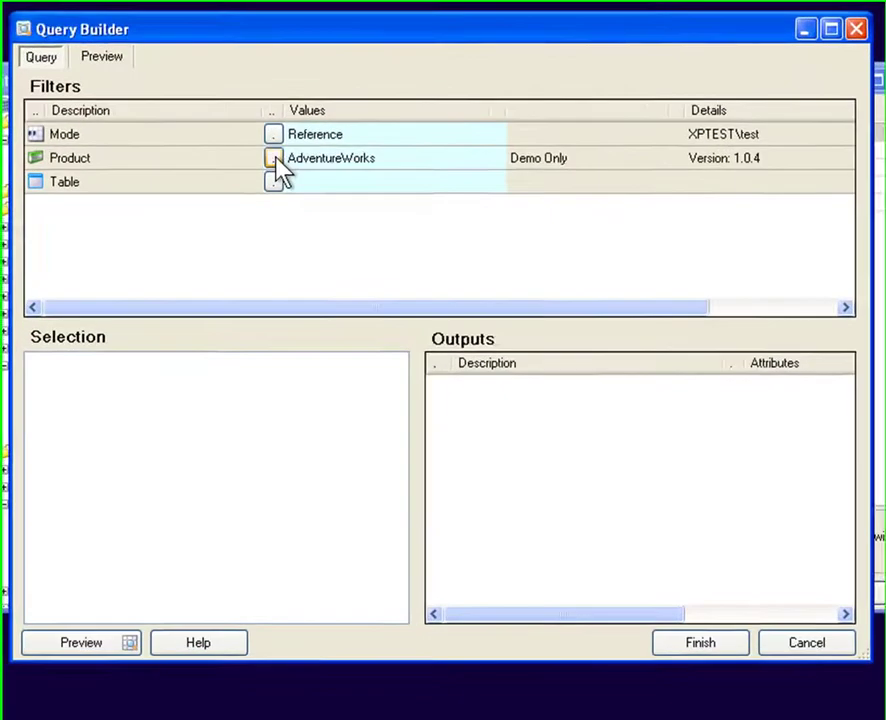
# Step: In the product list, try DynamicsAx, AdventureWorks and PayGlobal, then cancel, keeping AdventureWorks
pyautogui.click(312, 214)
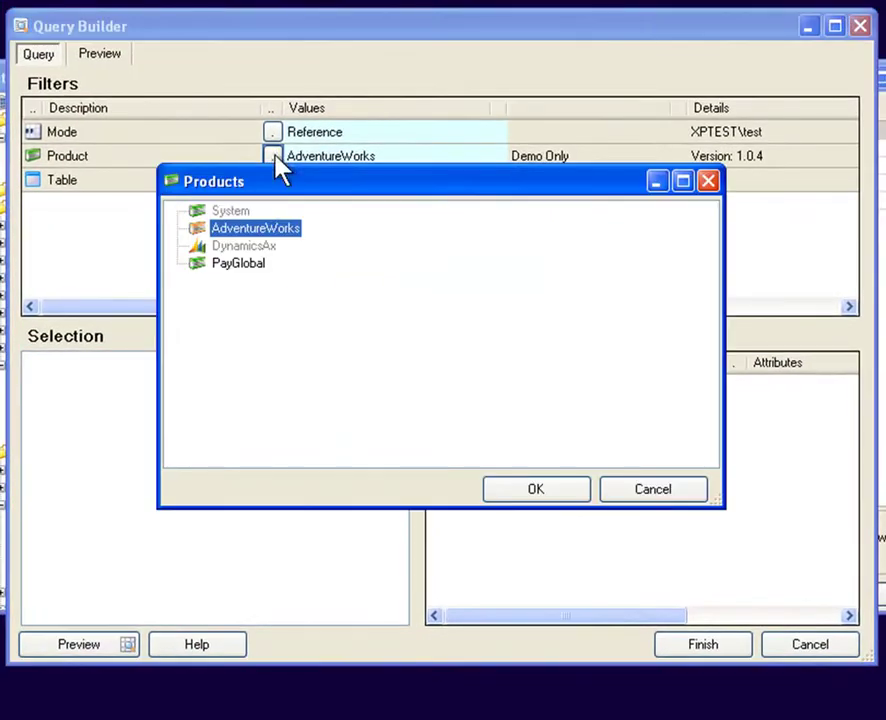
pyautogui.click(247, 247)
pyautogui.click(260, 230)
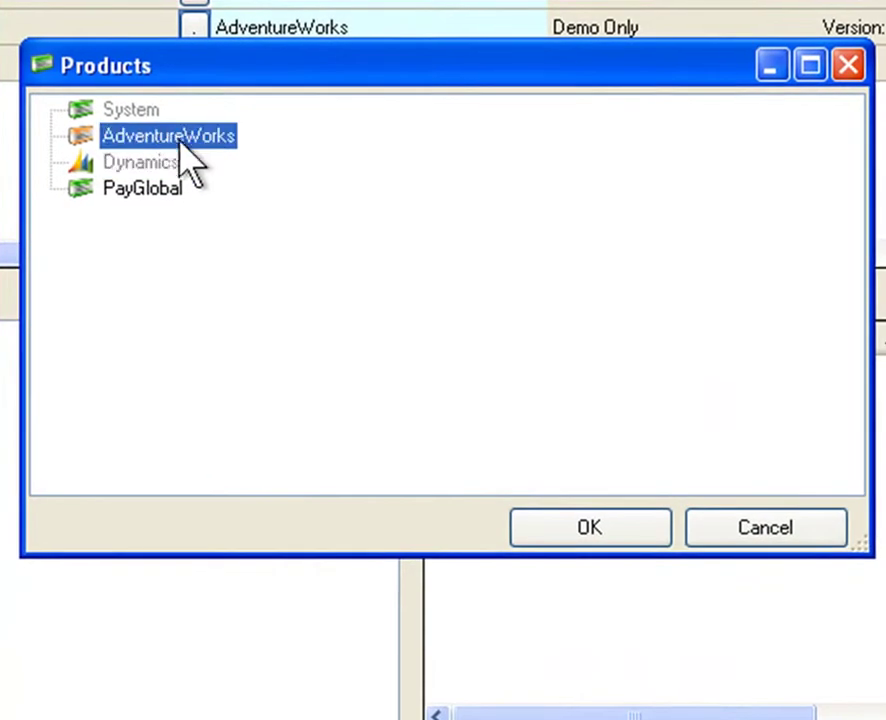
pyautogui.click(152, 190)
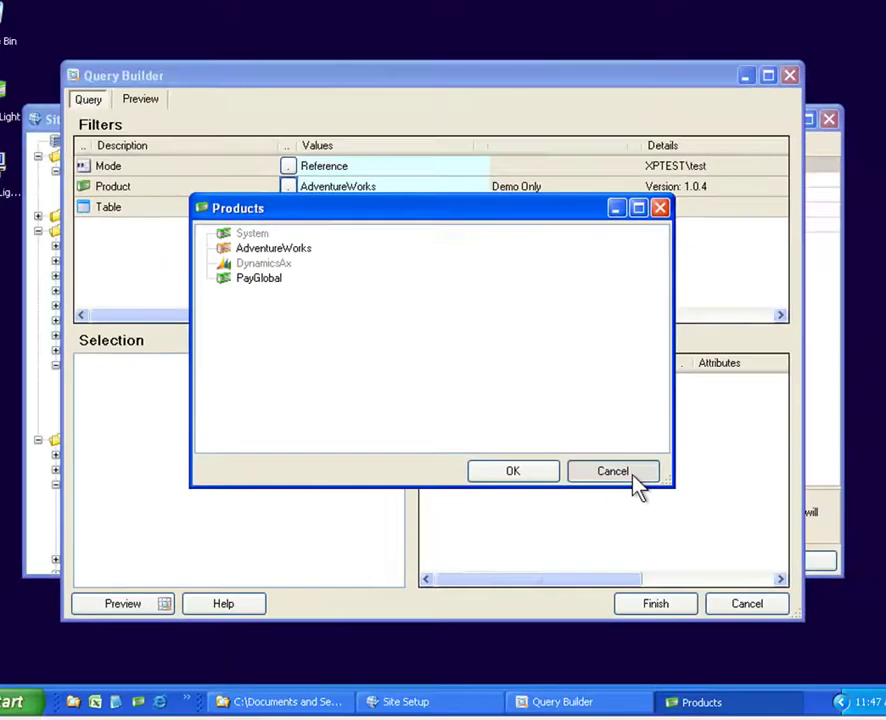
pyautogui.click(800, 535)
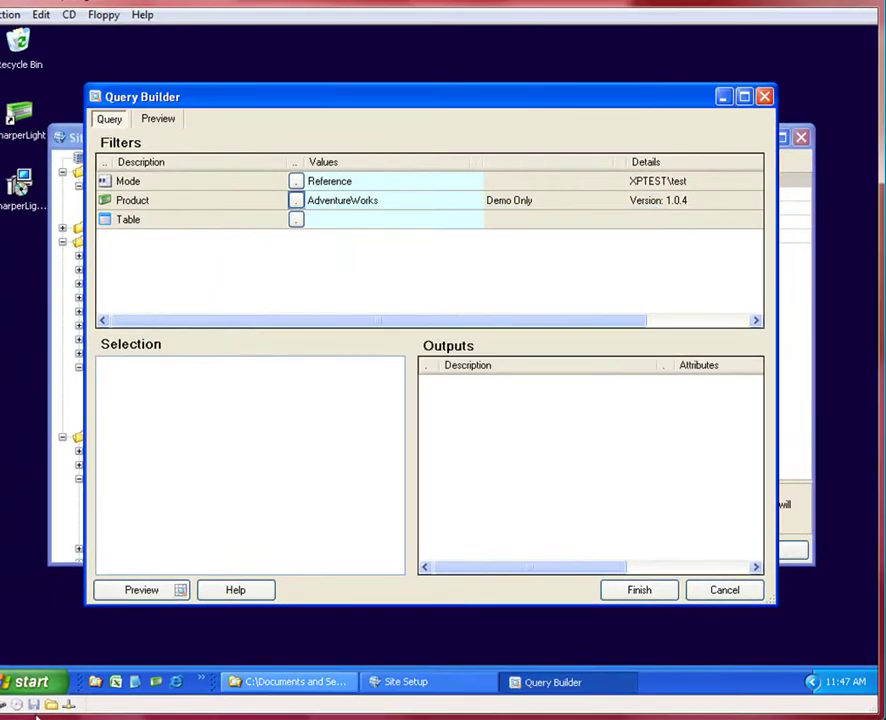